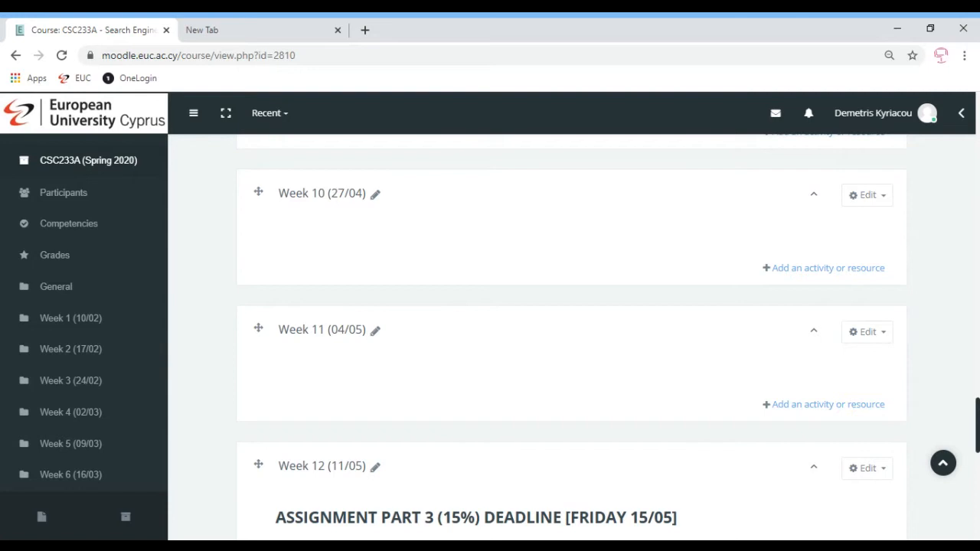
Check in the course's administration options that editing is turned on.
drag(979, 416, 972, 60)
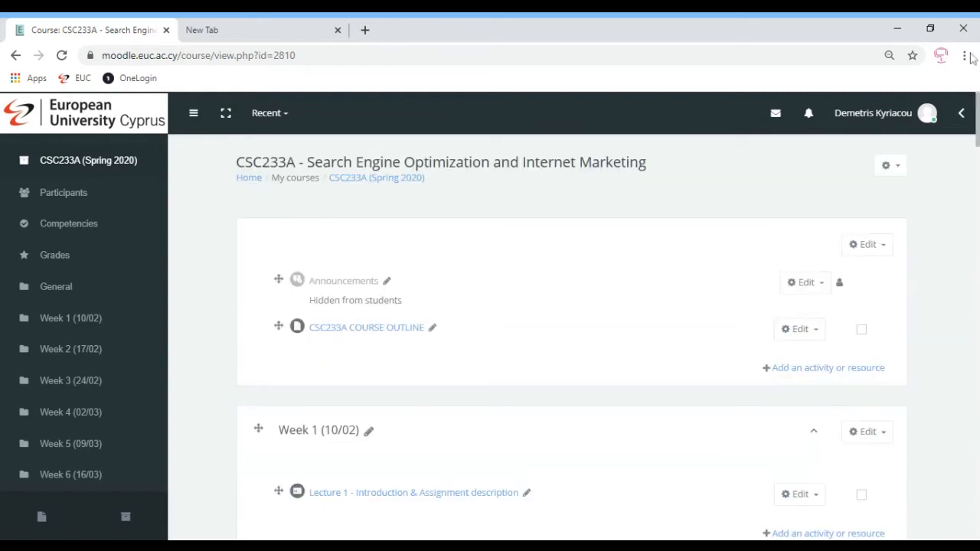
click(897, 168)
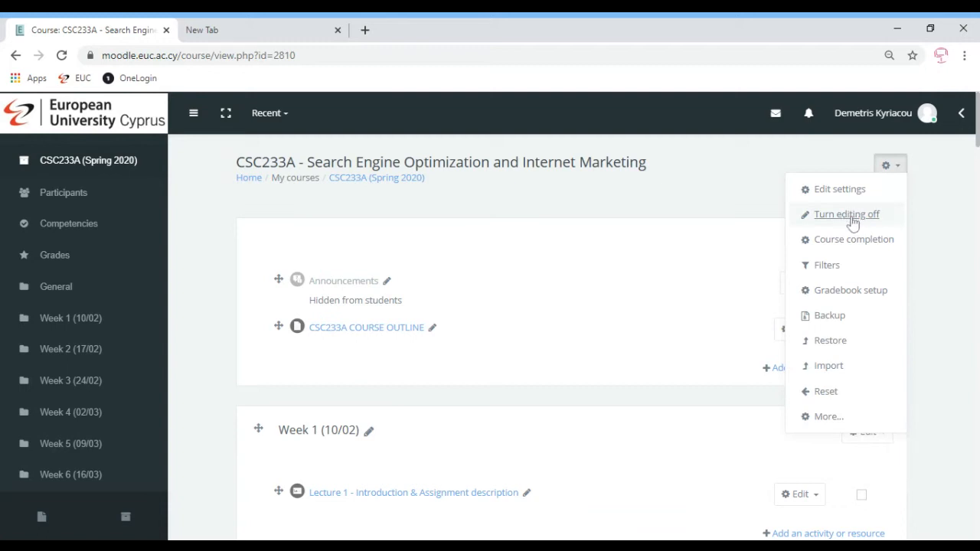
click(963, 224)
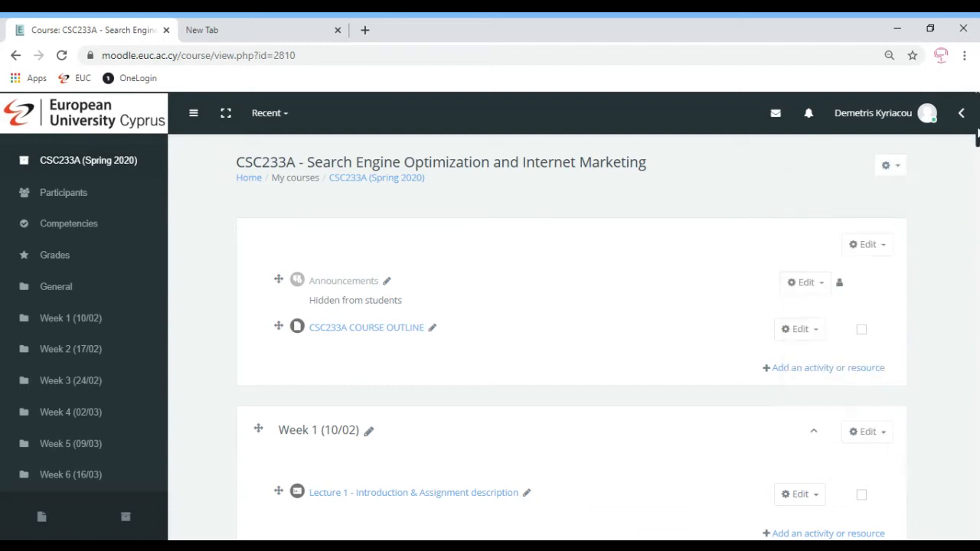
Add a new Quiz activity to the Week 10 (27/04) section of the course.
drag(978, 134, 974, 439)
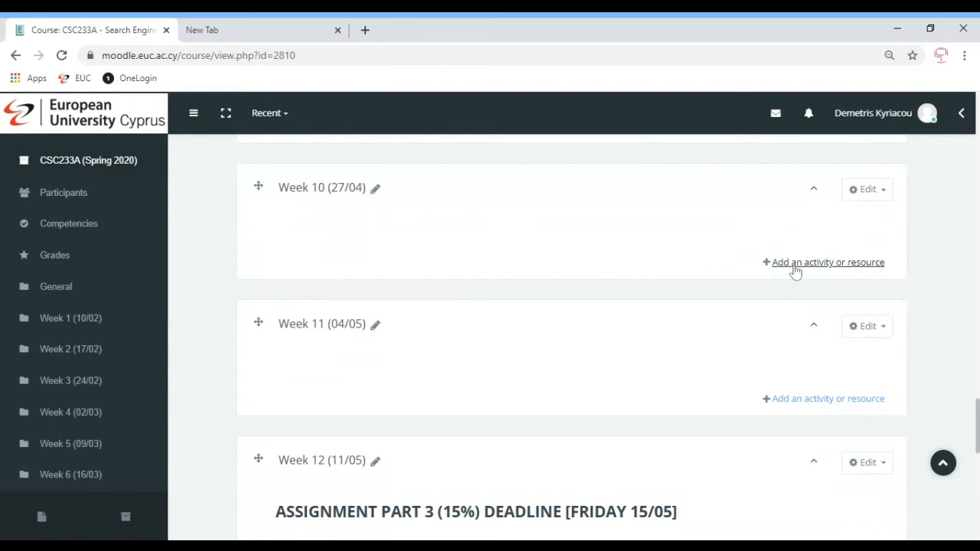
click(796, 264)
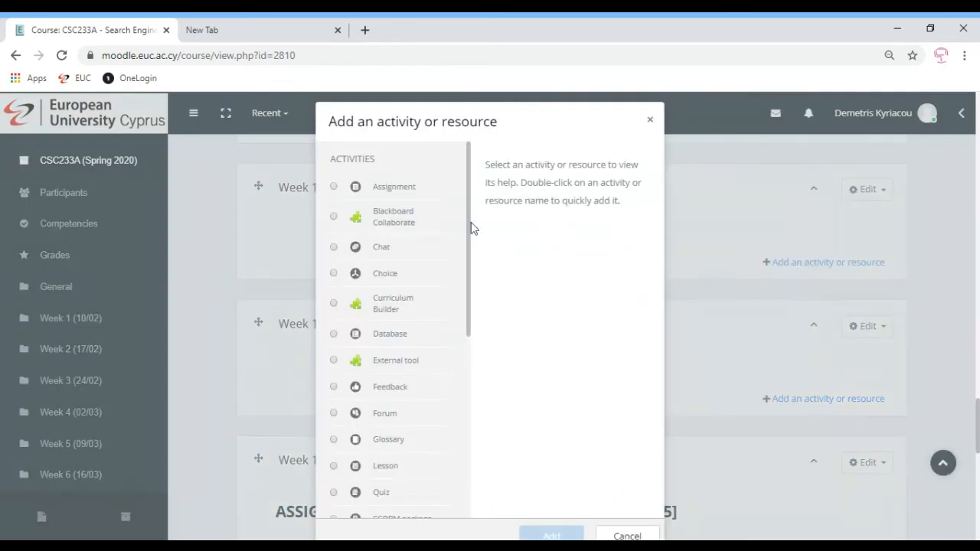
scroll(463, 260, down, 3)
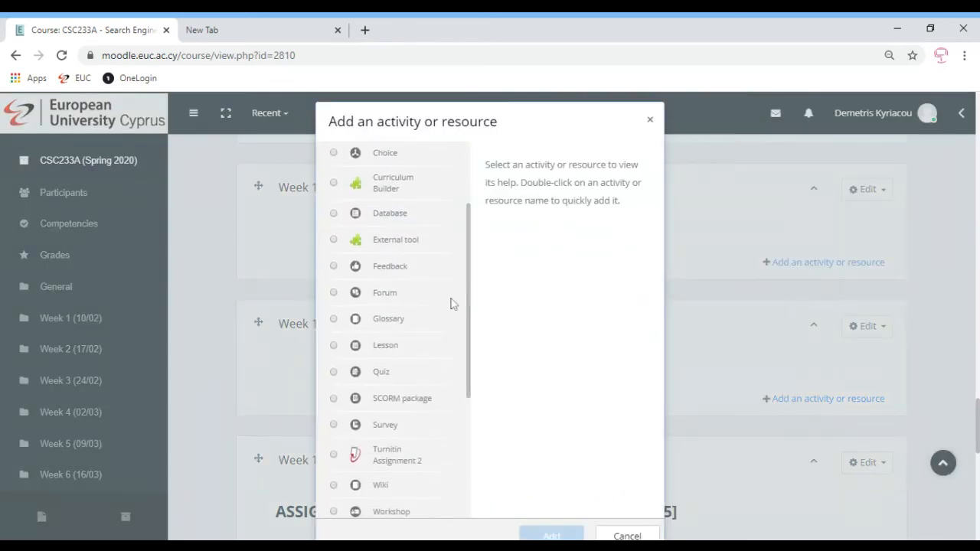
click(334, 372)
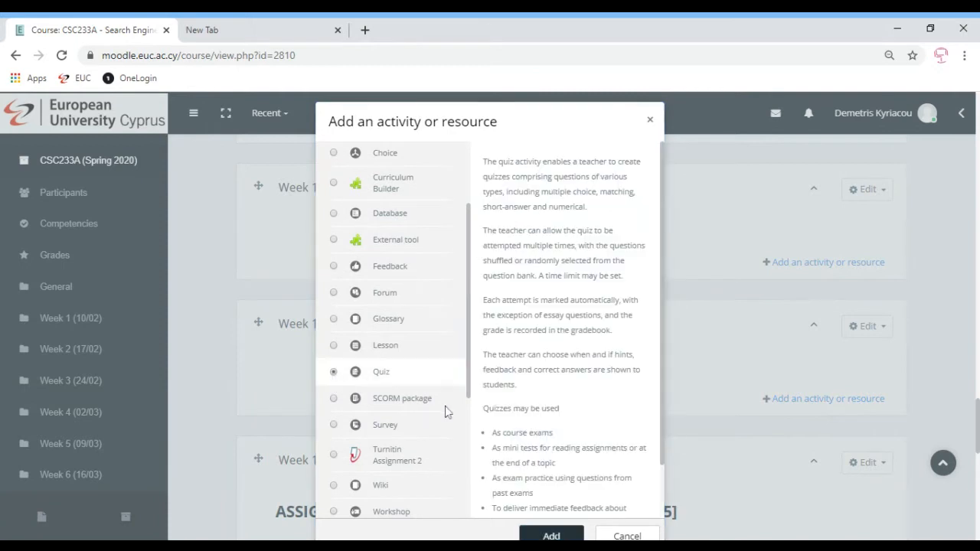
click(540, 535)
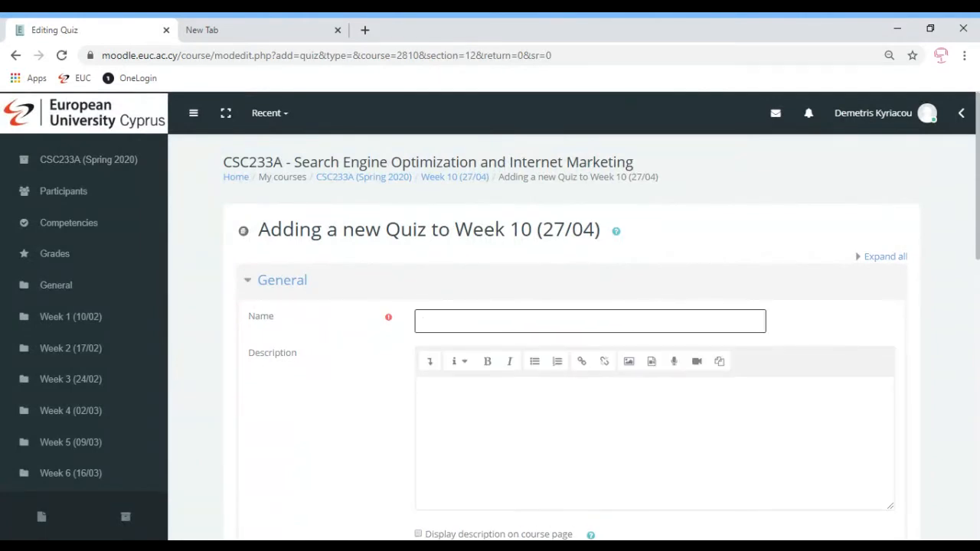
Name the quiz "Mock Exam", describe it as "this is a mock exam for CSC233", and display the description on the course page.
text(Mock Exam)
click(427, 393)
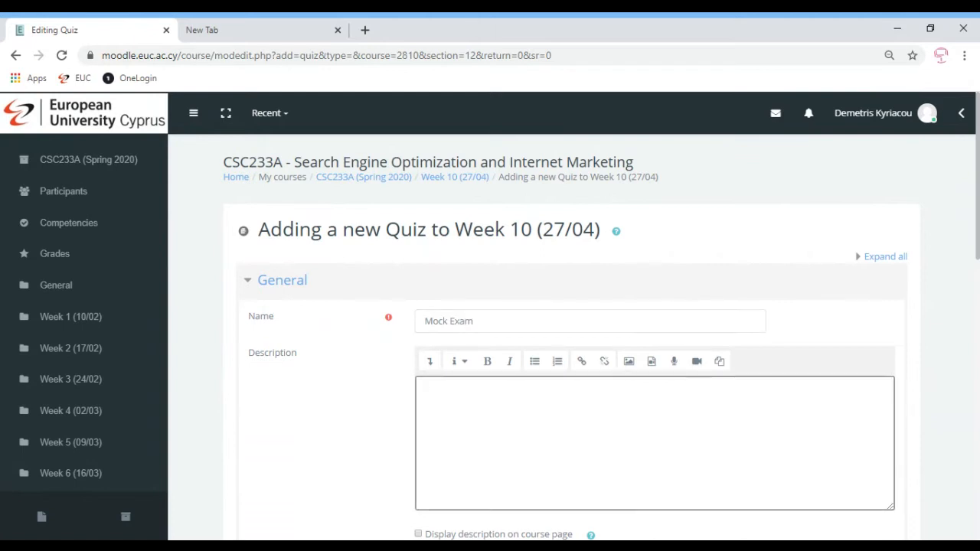
text(this is a mock exam for CSC233)
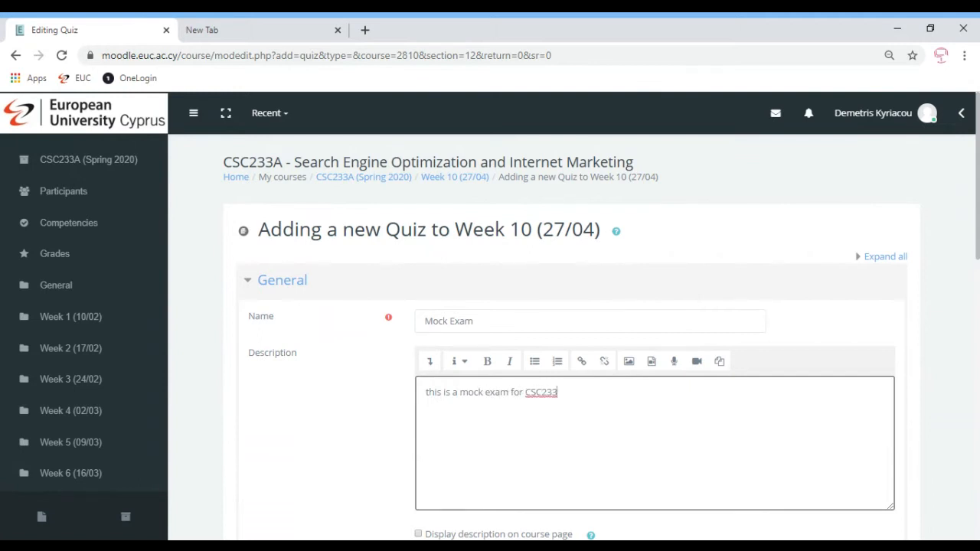
scroll(601, 316, down, 1)
scroll(602, 316, down, 1)
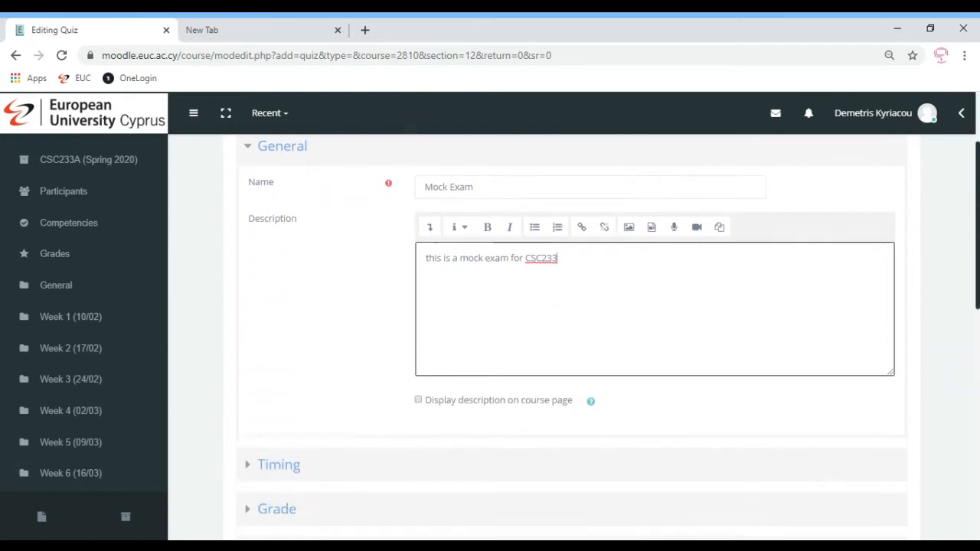
click(418, 400)
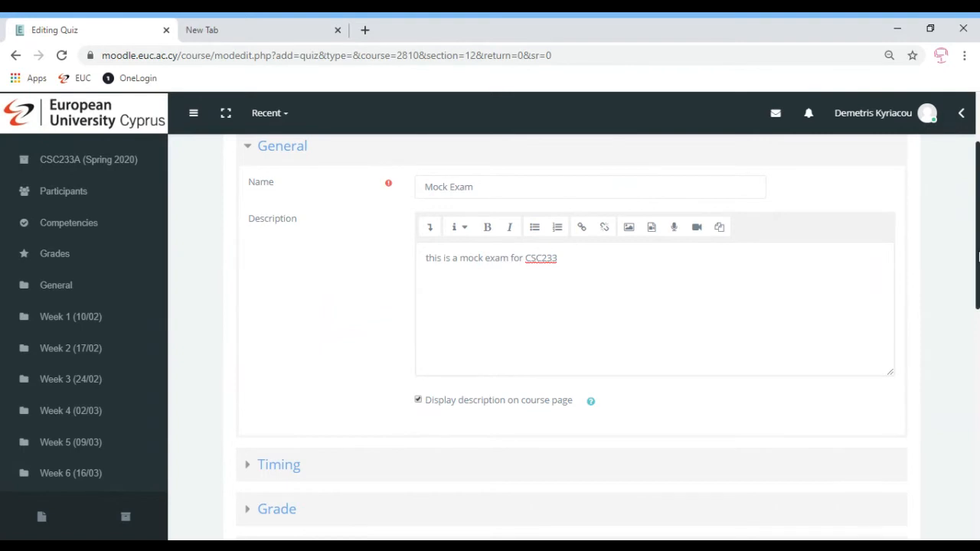
Enable the quiz's opening time in the Timing settings and set it to 12 April 2020, 15:00.
drag(977, 264, 977, 351)
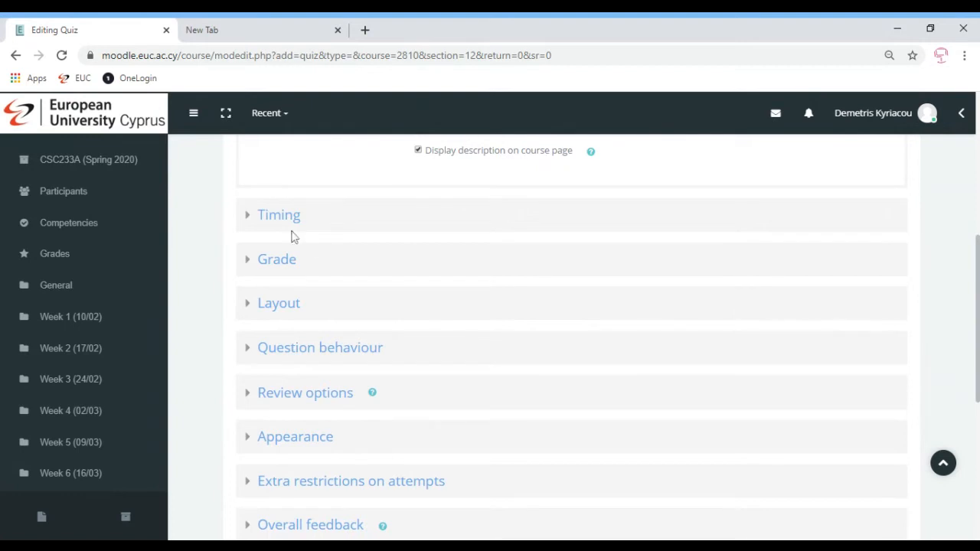
click(252, 222)
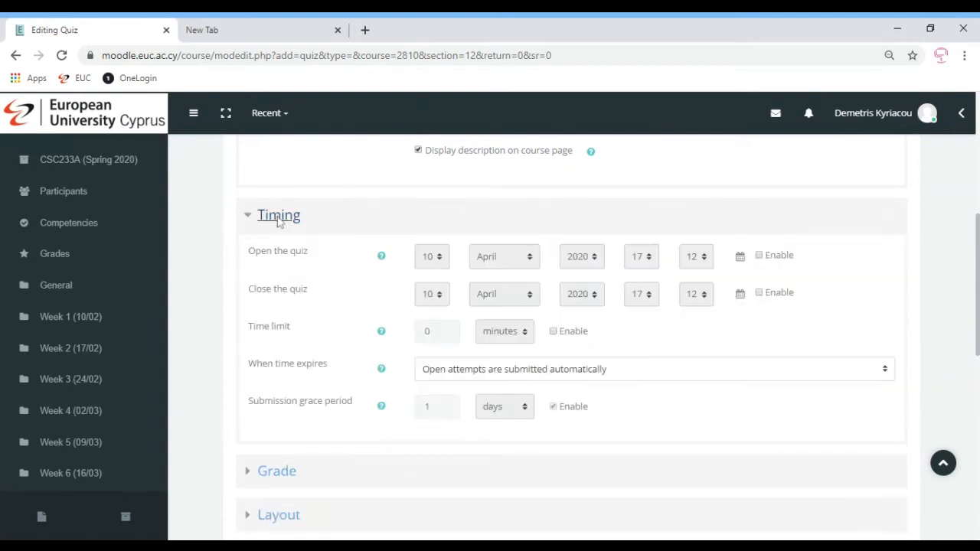
click(760, 258)
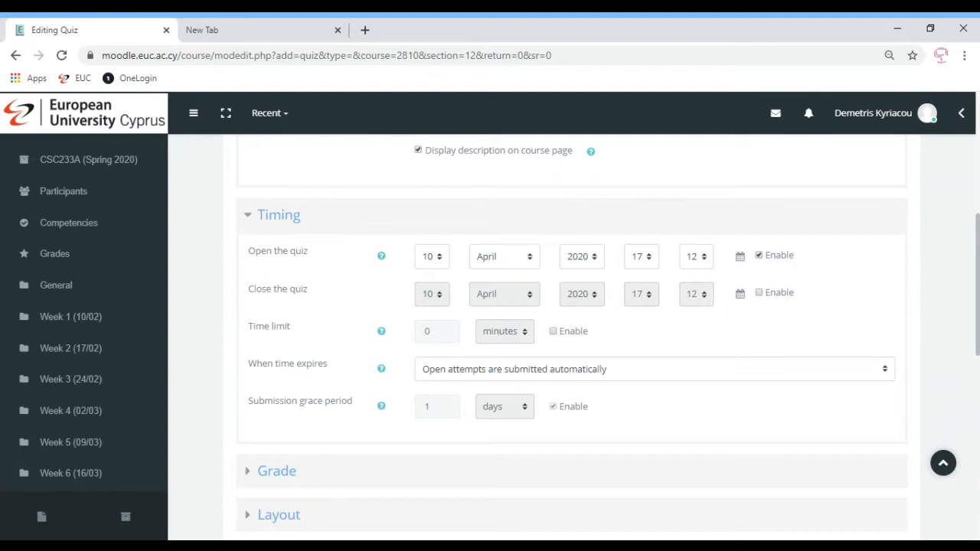
click(439, 262)
key(Down)
key(Down)
click(646, 262)
key(Up)
key(Up)
click(702, 260)
click(702, 275)
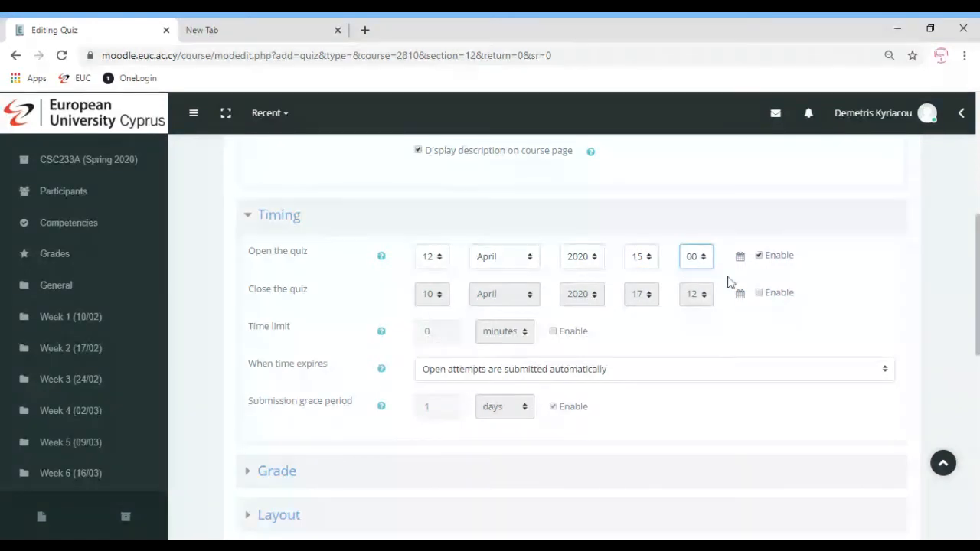
Enable the quiz's closing time and set it to 12 April 2020, 17:00.
click(759, 294)
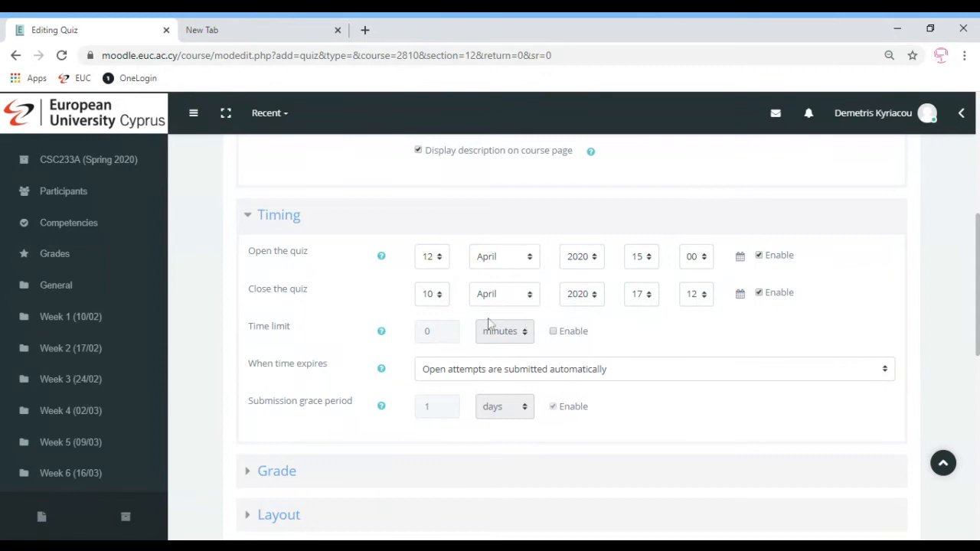
click(436, 323)
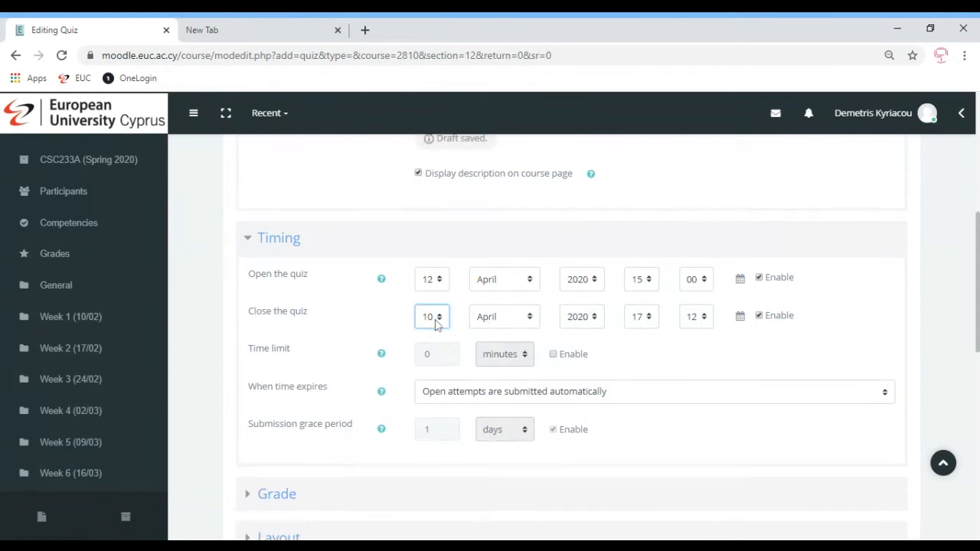
key(Down)
key(Down)
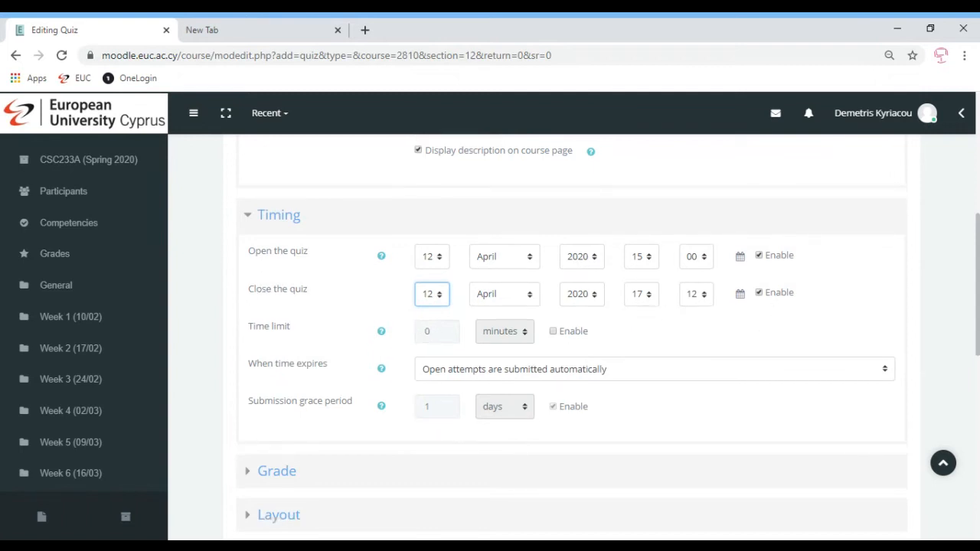
click(650, 303)
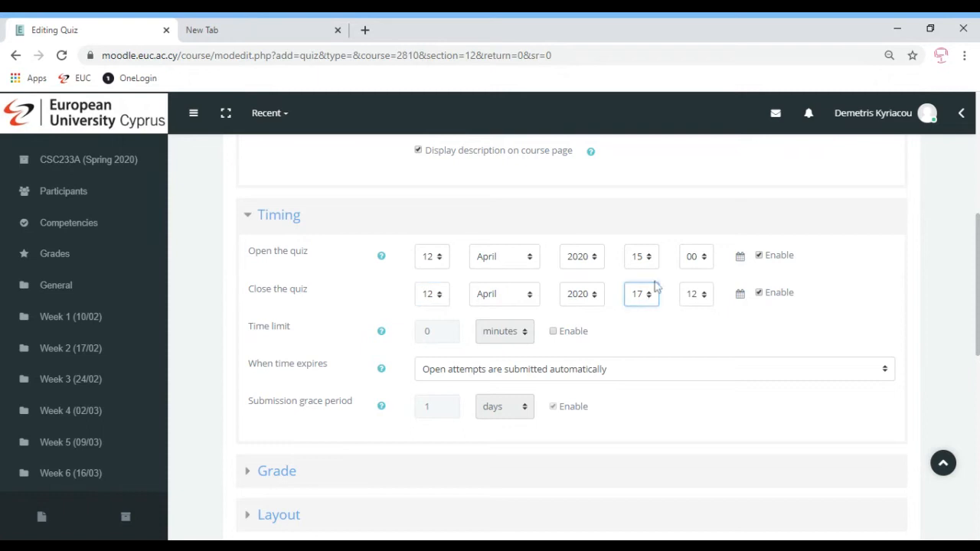
click(703, 301)
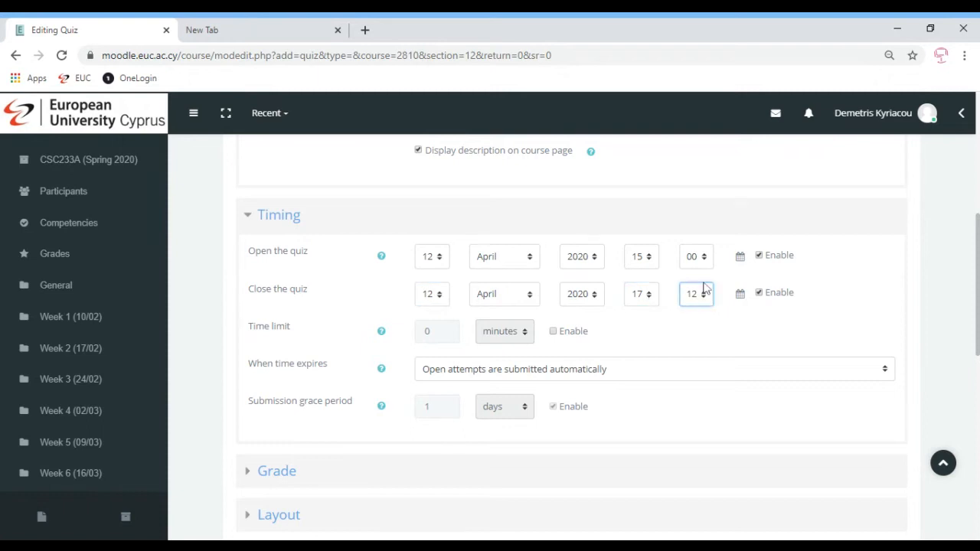
click(704, 284)
click(663, 322)
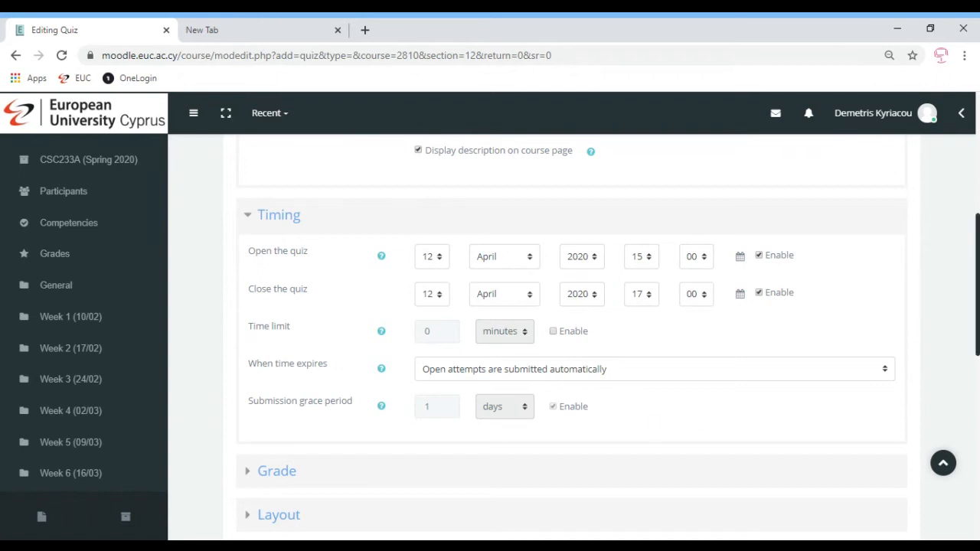
Limit the attempts allowed to 1 in the quiz's Grade settings.
scroll(667, 368, down, 3)
click(277, 309)
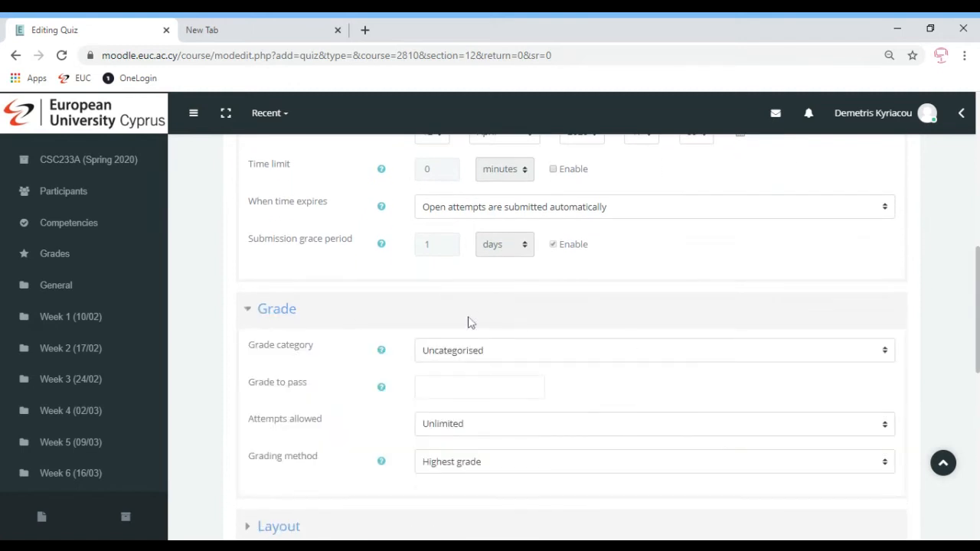
scroll(977, 337, down, 2)
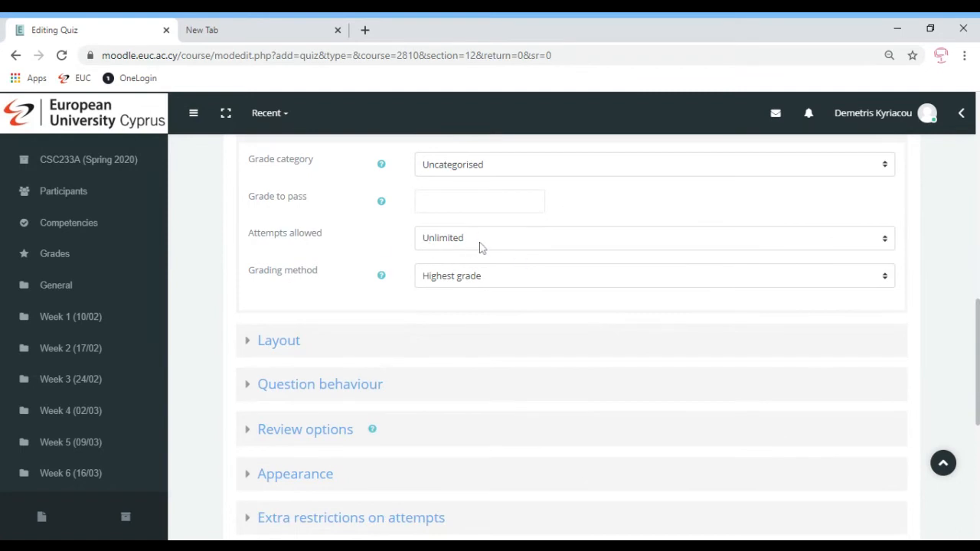
click(480, 245)
click(458, 263)
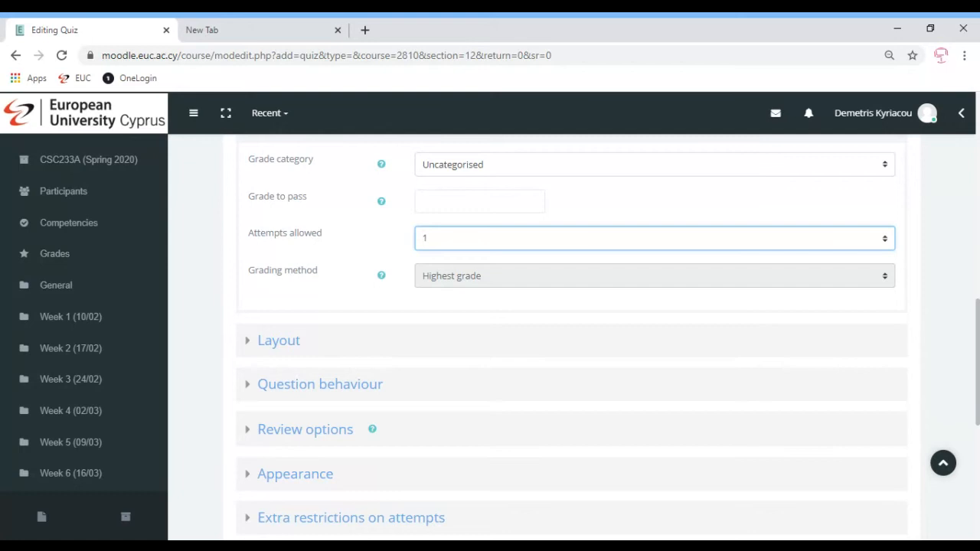
Examine the full Layout and Question behaviour settings, including navigation method, shuffling, feedback mode and redo options.
click(260, 349)
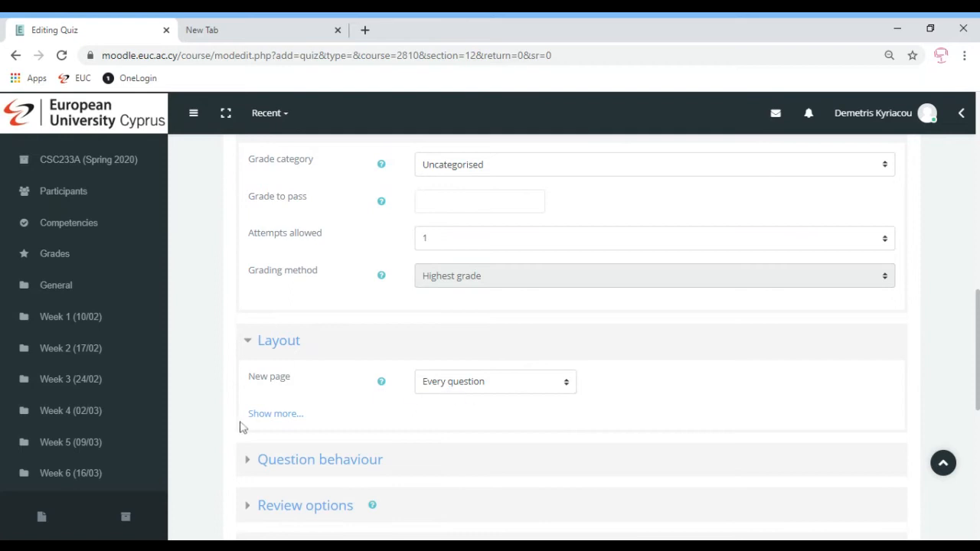
click(270, 415)
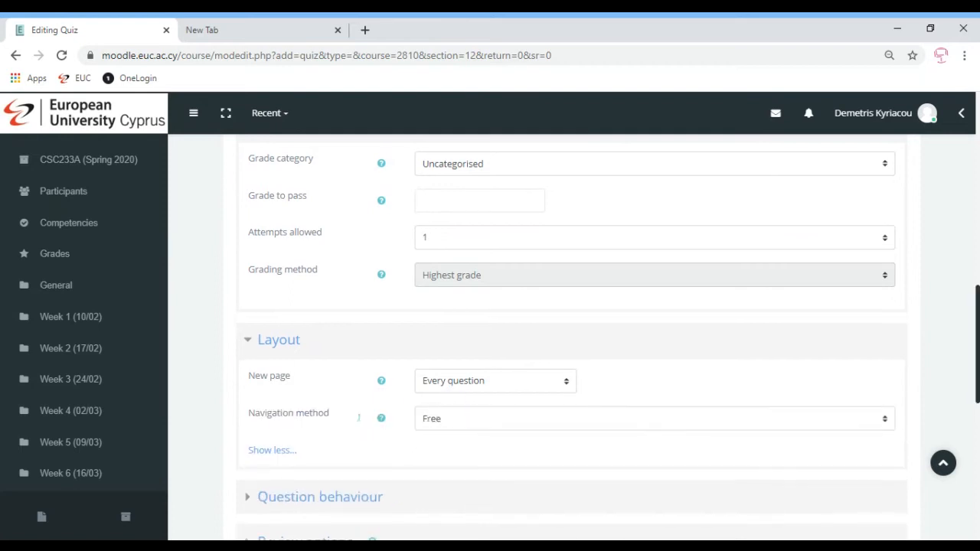
scroll(969, 418, down, 3)
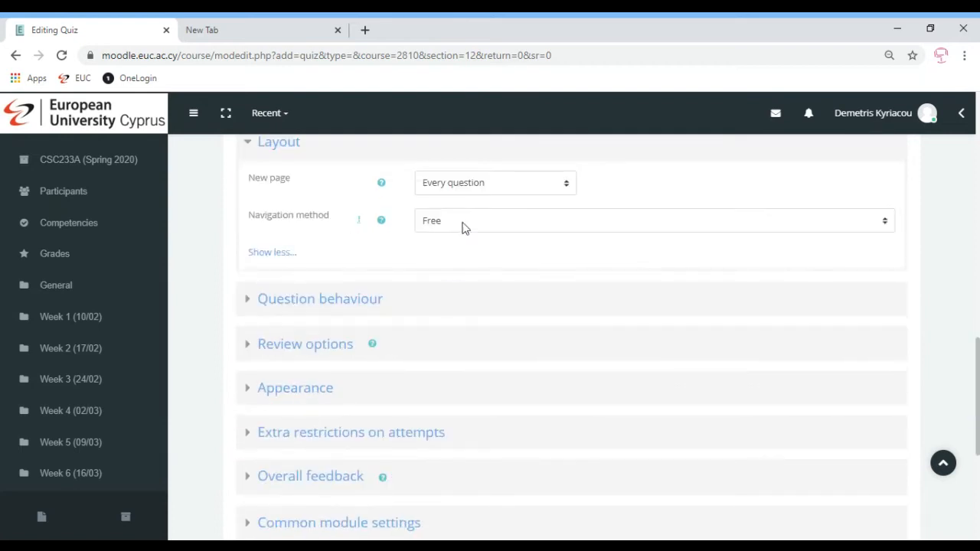
click(284, 303)
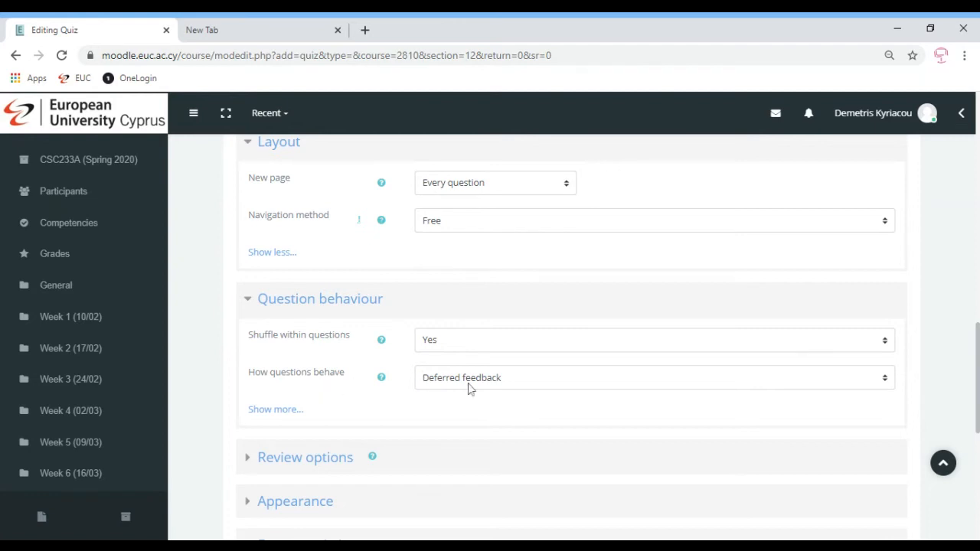
click(274, 410)
drag(979, 371, 978, 402)
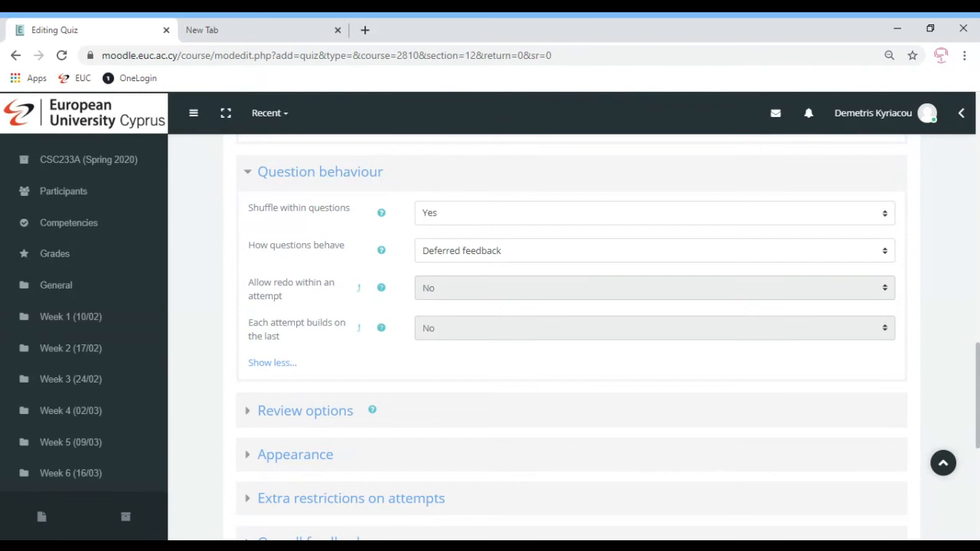
Disable every review option for the period immediately after the attempt.
click(344, 421)
scroll(926, 383, down, 3)
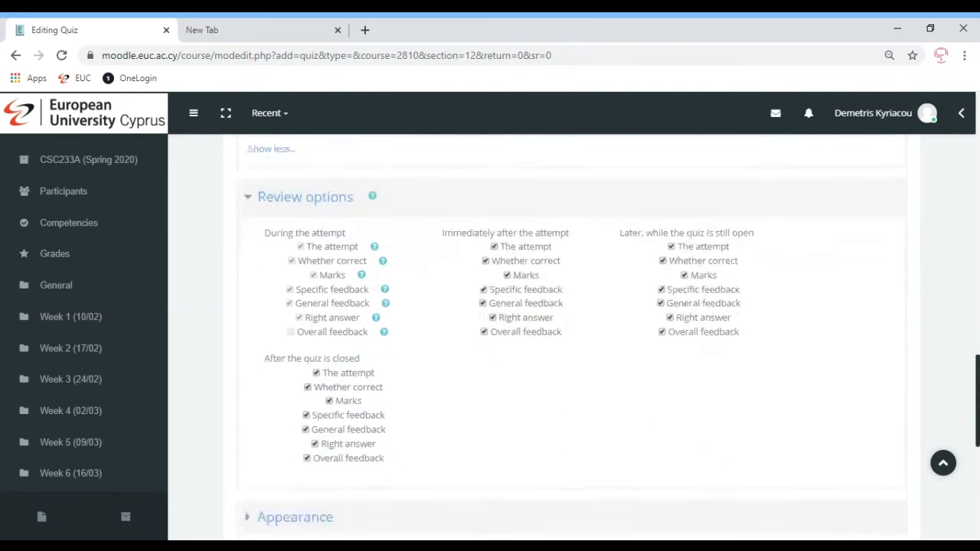
drag(978, 414, 977, 416)
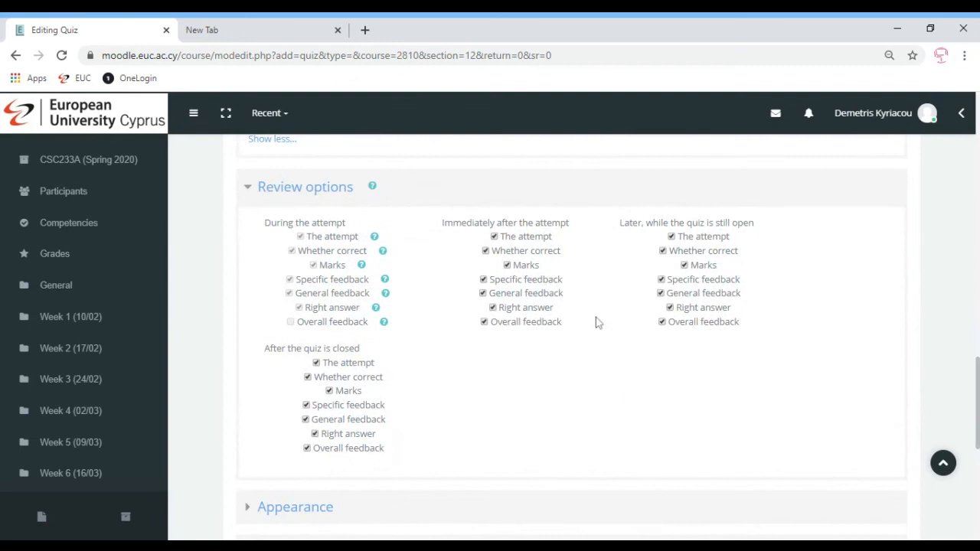
click(483, 322)
click(492, 307)
click(483, 293)
click(483, 279)
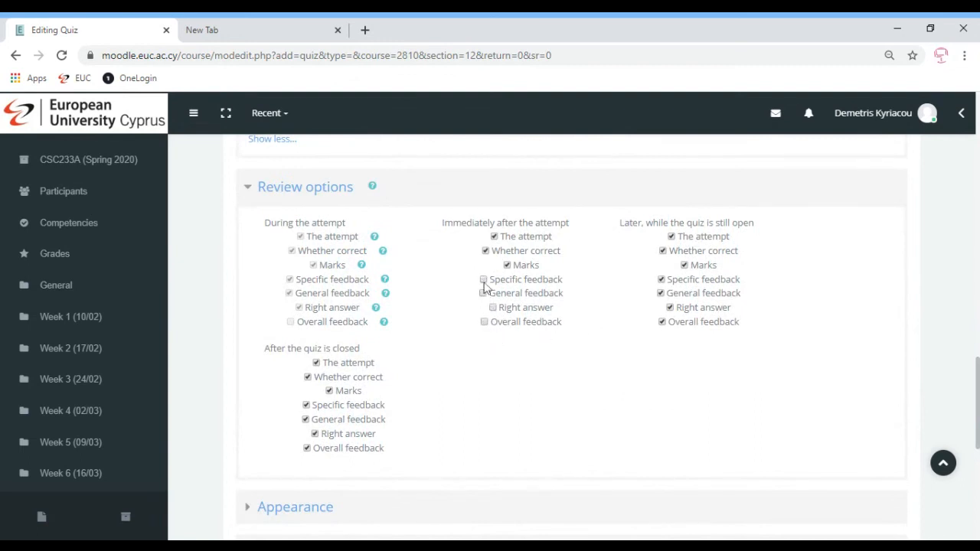
click(495, 237)
click(495, 237)
click(507, 265)
click(486, 251)
click(494, 237)
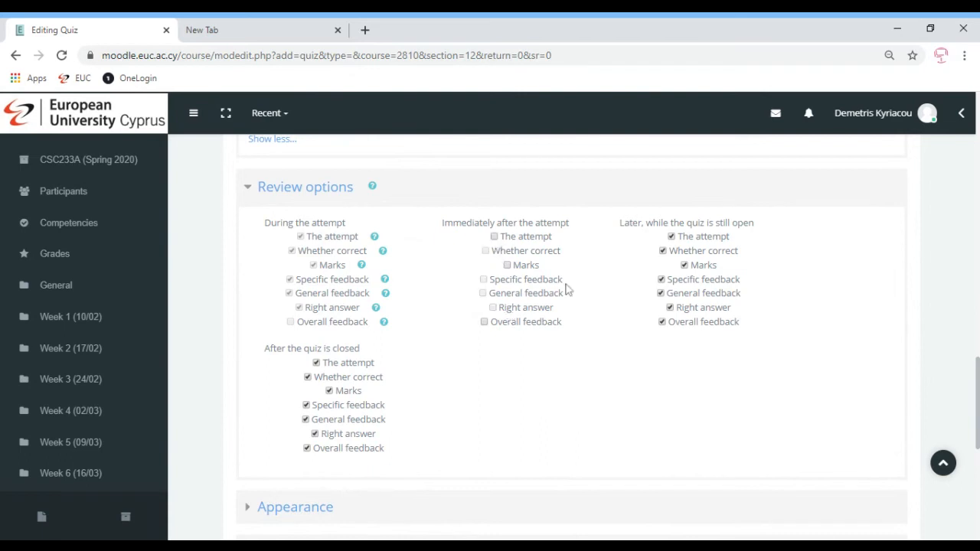
Disable all seven review options for the period later, while the quiz is still open.
click(663, 323)
click(670, 307)
click(660, 293)
click(661, 279)
click(685, 265)
click(663, 251)
click(671, 237)
Turn off all the review options that apply after the quiz is closed.
click(308, 448)
click(314, 434)
click(306, 420)
click(307, 405)
click(330, 390)
click(308, 377)
click(317, 363)
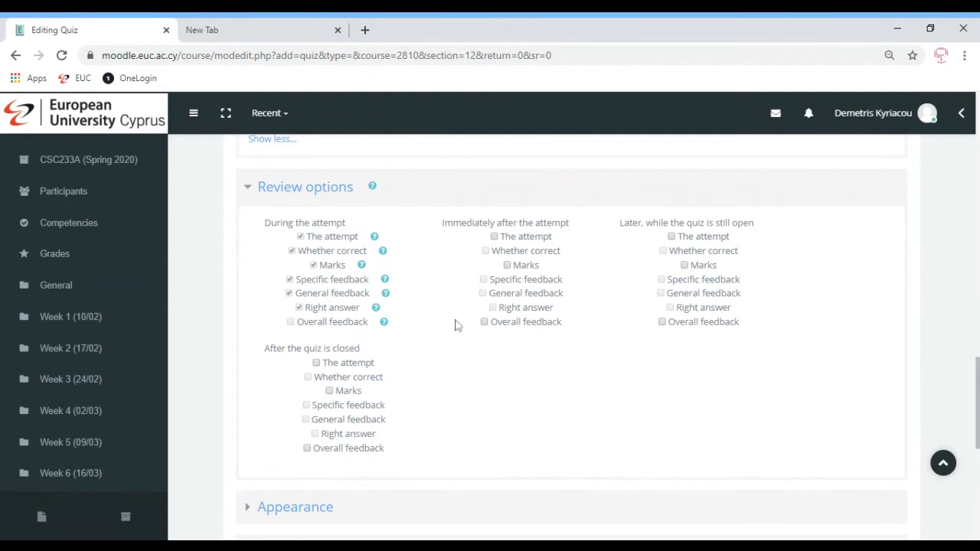
Save the quiz, returning to the course page, and hide the Mock Exam from students.
drag(979, 382, 978, 476)
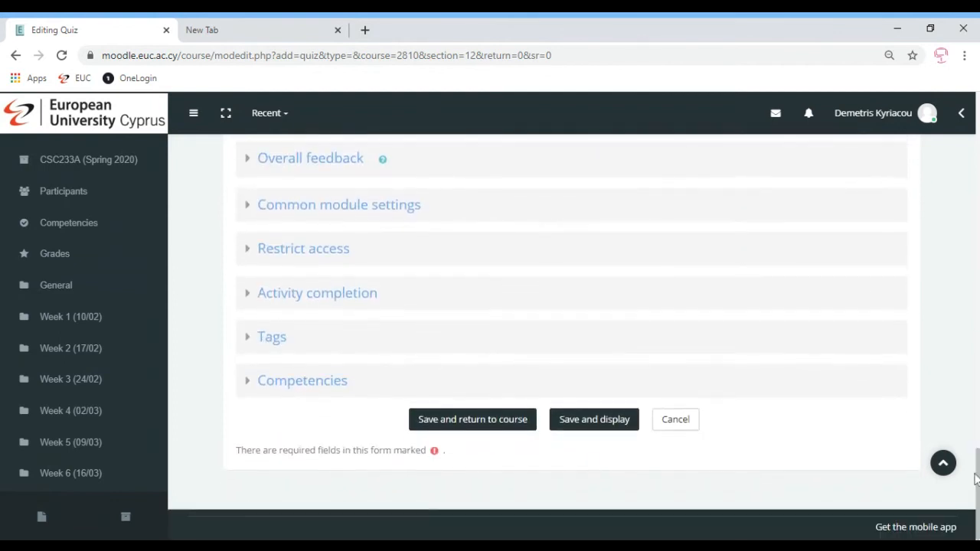
click(472, 420)
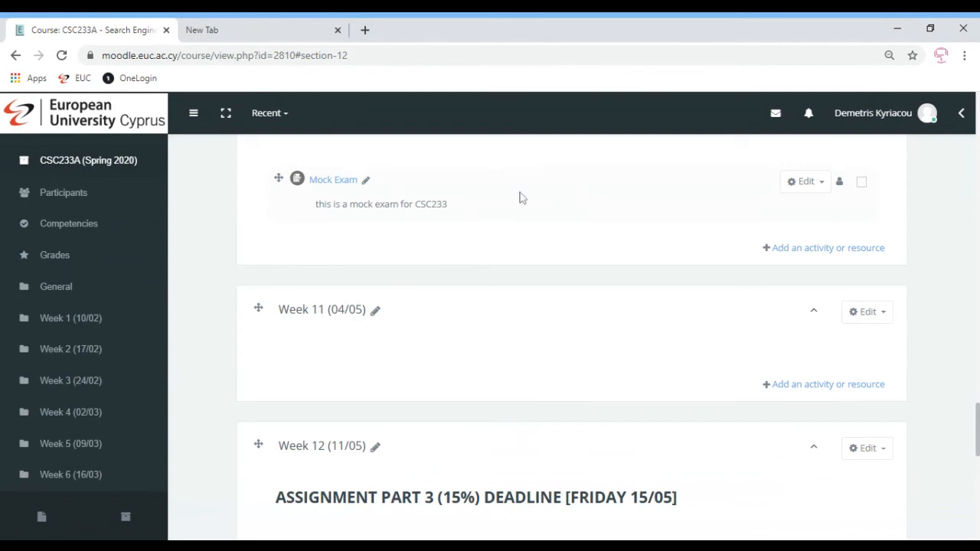
click(808, 183)
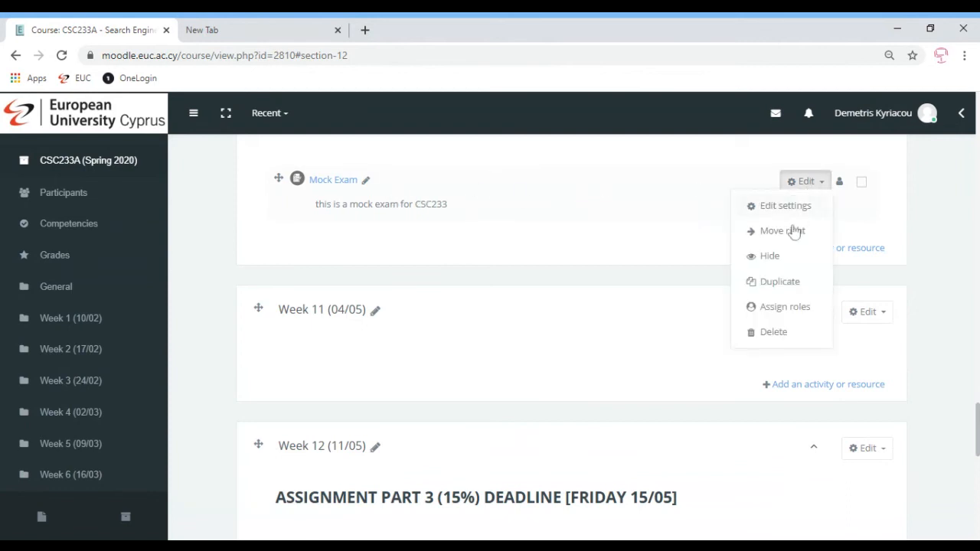
click(768, 257)
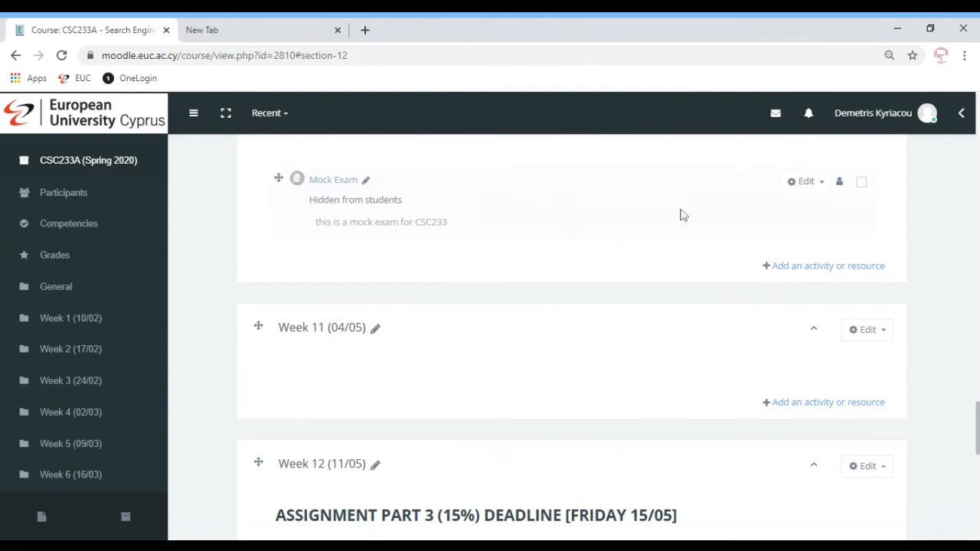
Reopen the Mock Exam's settings for editing and check its review options.
click(807, 181)
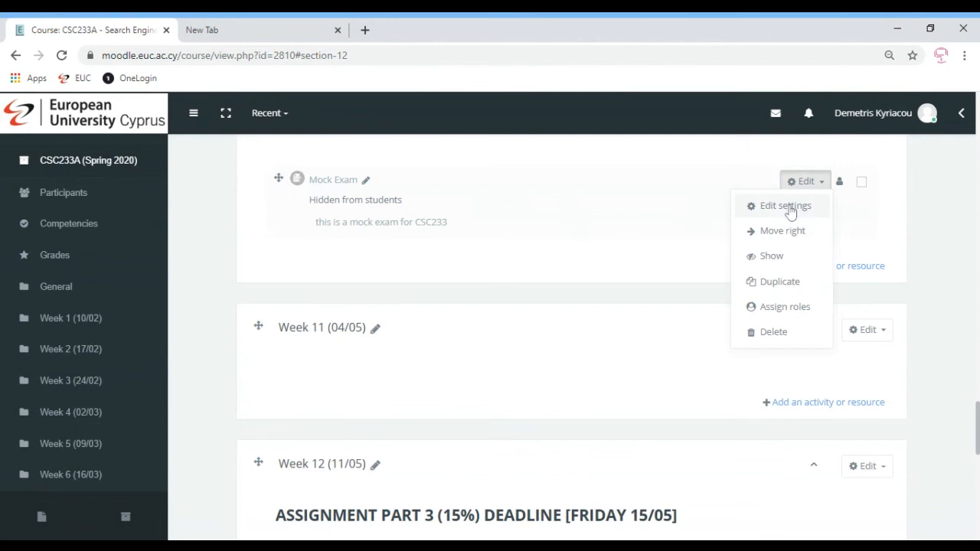
click(786, 206)
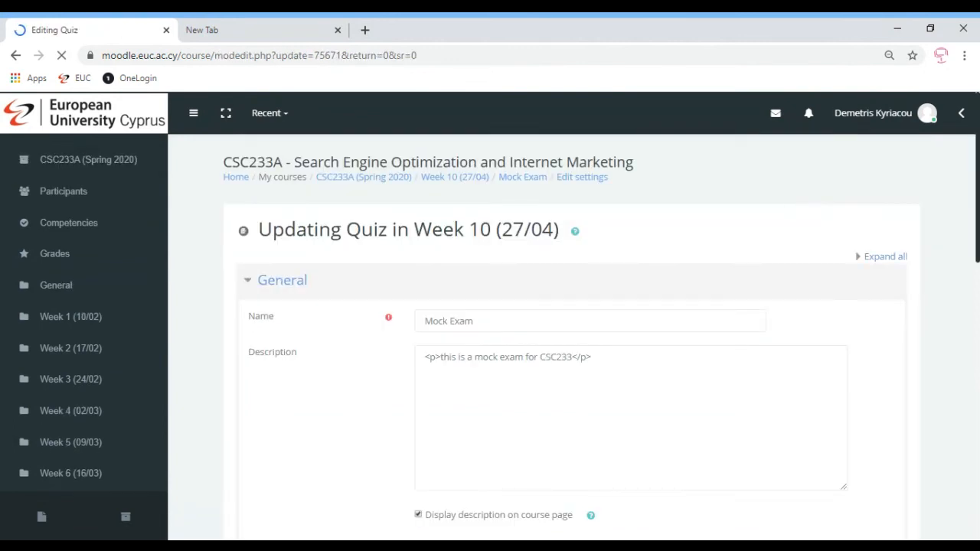
scroll(965, 268, down, 4)
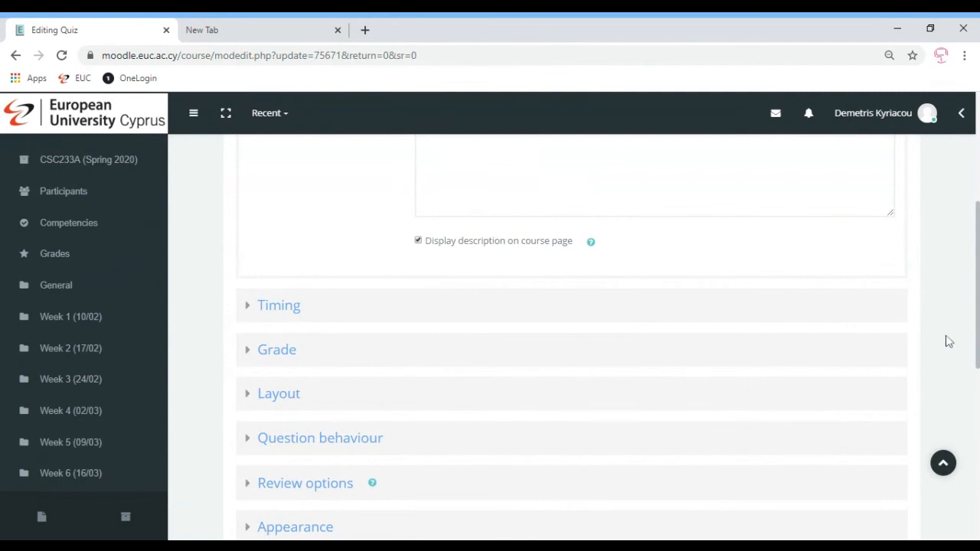
scroll(595, 348, down, 2)
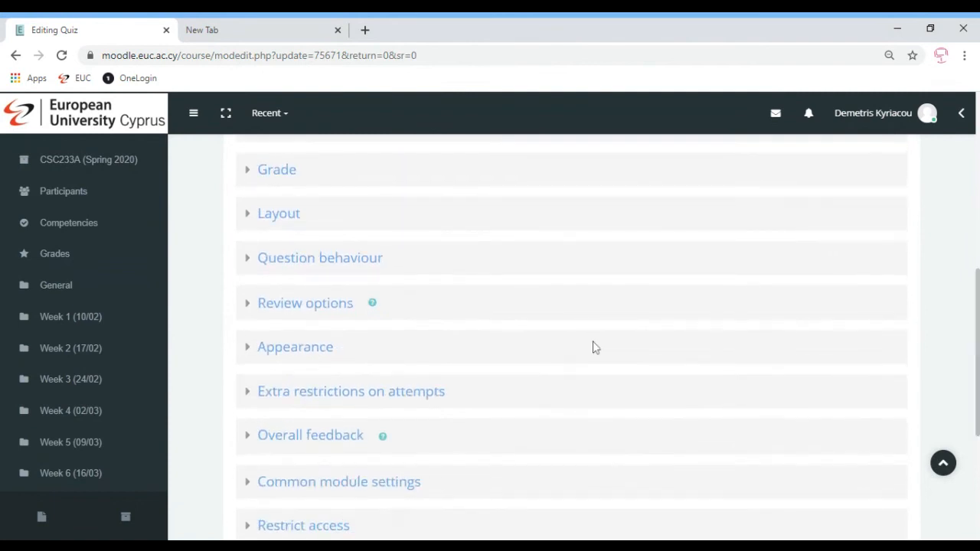
click(286, 312)
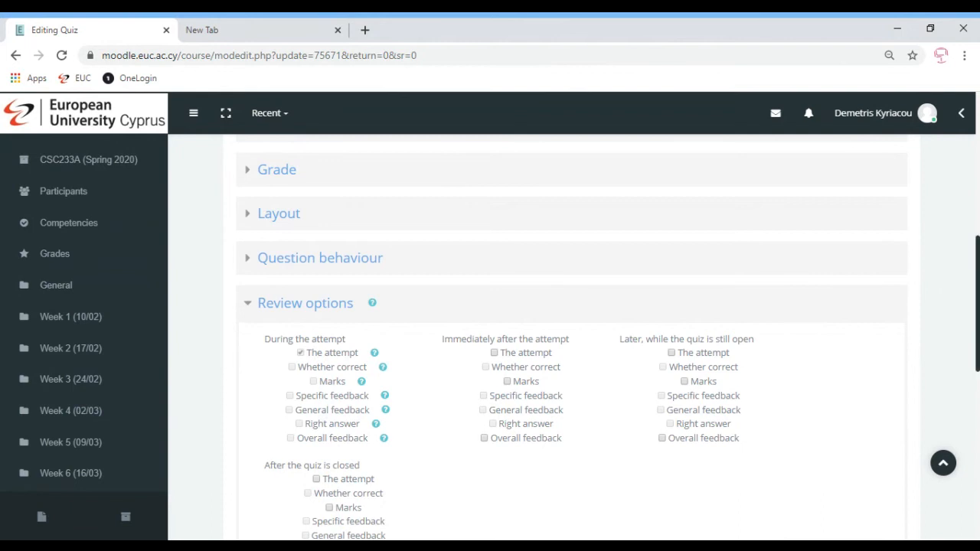
scroll(529, 308, down, 2)
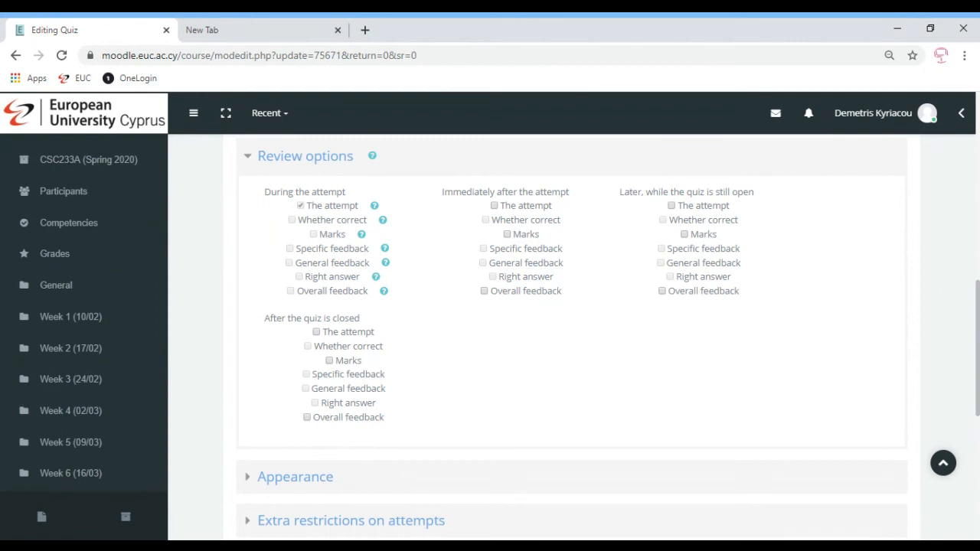
Examine the full Appearance settings, including the user's picture, decimal places and blocks during attempts.
scroll(703, 409, down, 3)
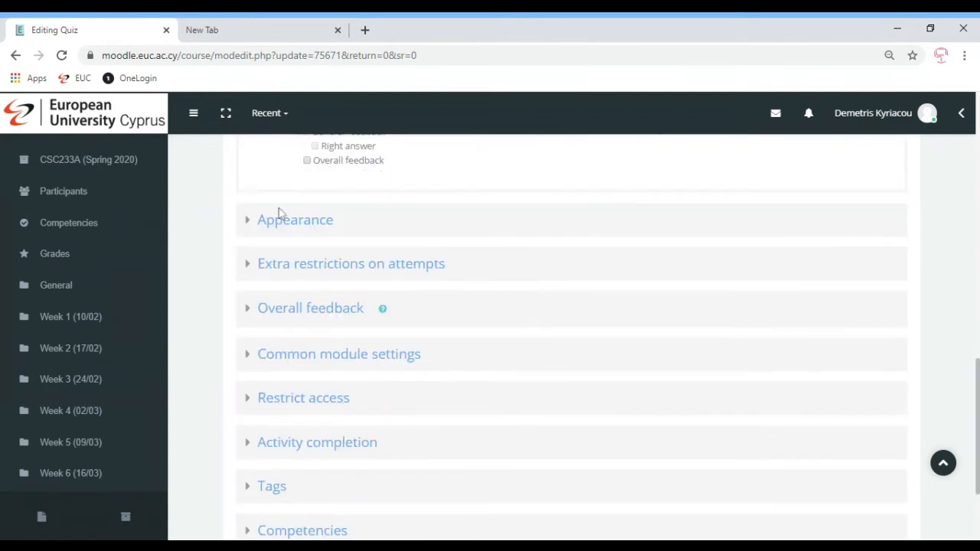
click(280, 216)
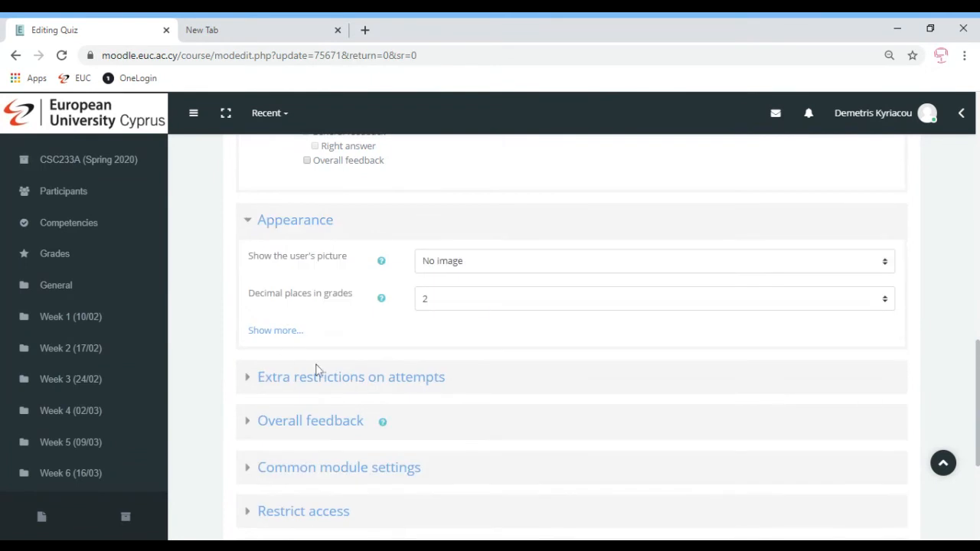
click(284, 332)
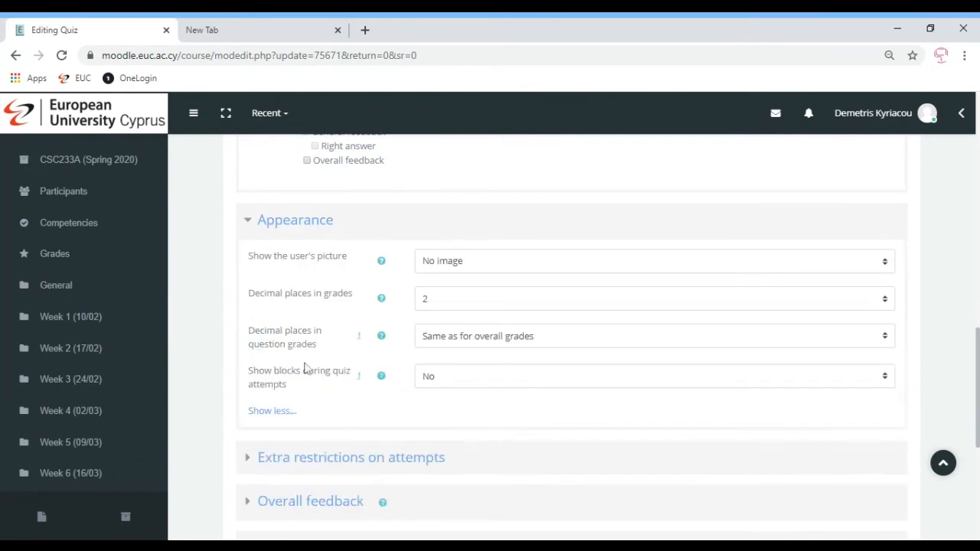
Enter the required quiz password under Extra restrictions on attempts and reveal it for checking.
click(331, 458)
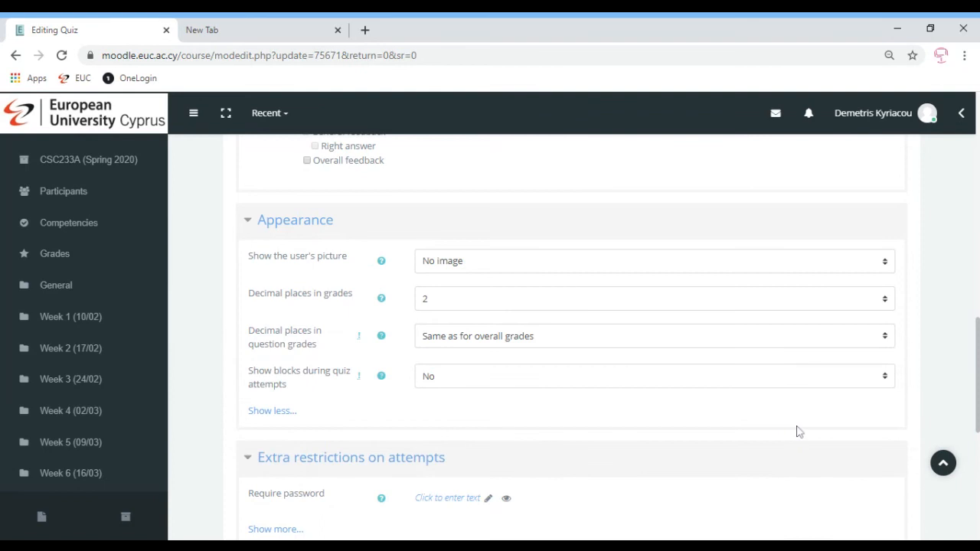
scroll(478, 304, down, 3)
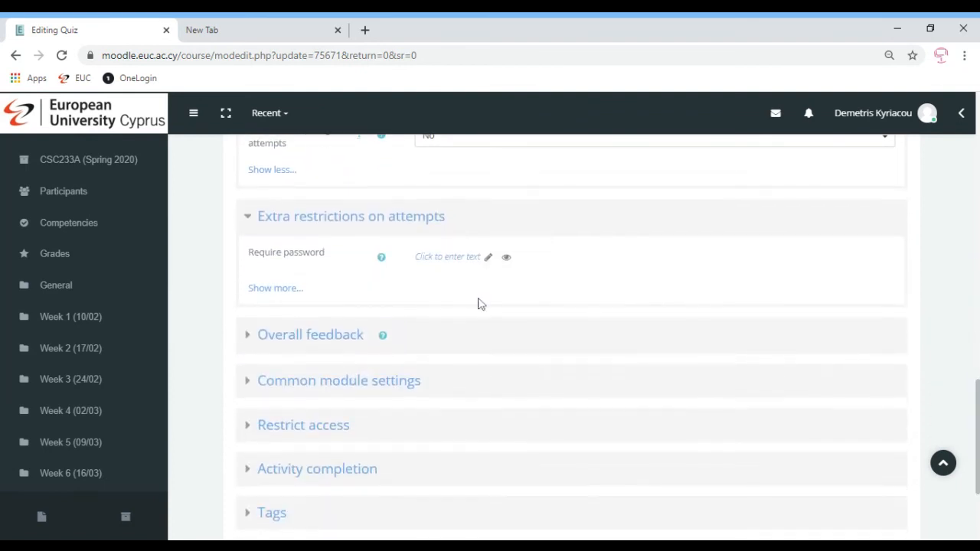
click(482, 259)
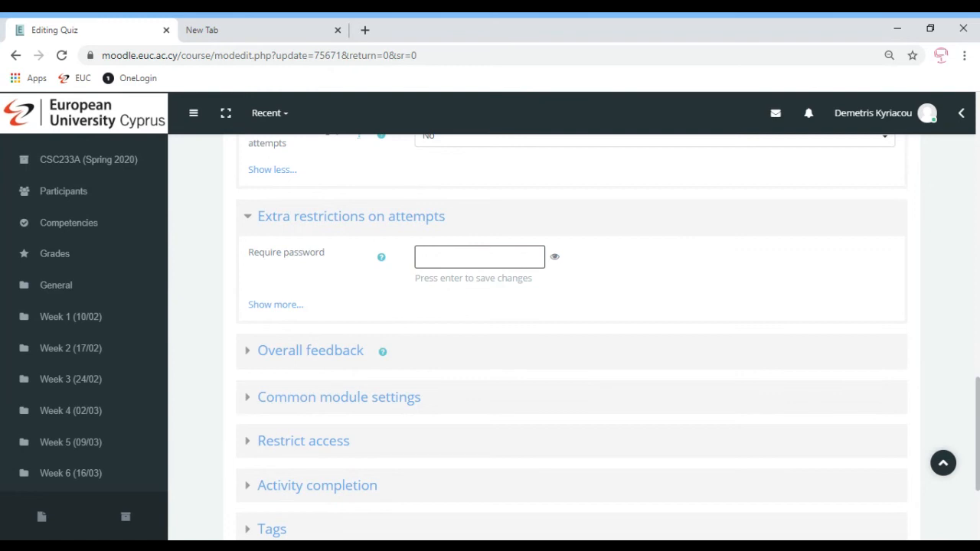
text(*******)
click(554, 258)
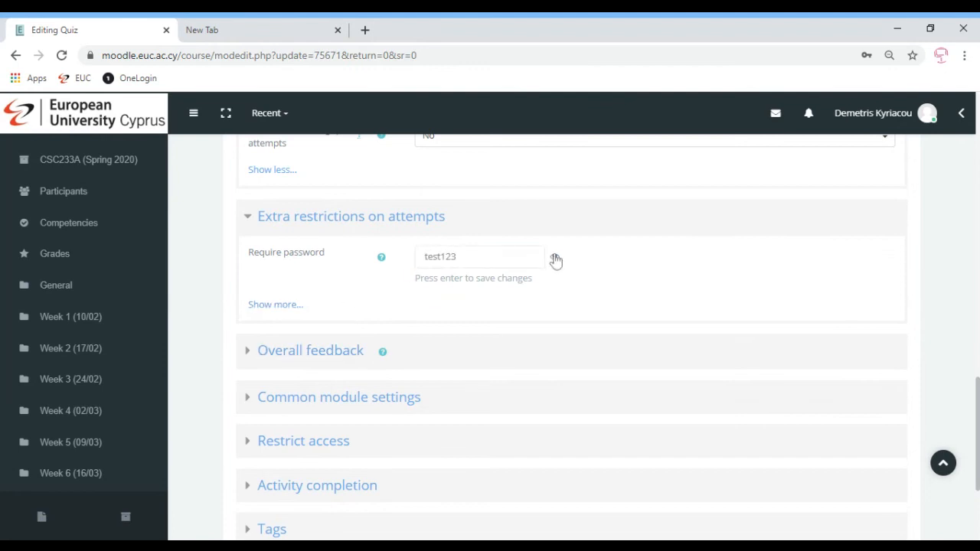
Show all extra attempt restrictions, try the full screen pop-up and LockDown Browser Dashboard choices for Browser security, and set it back to None.
click(280, 306)
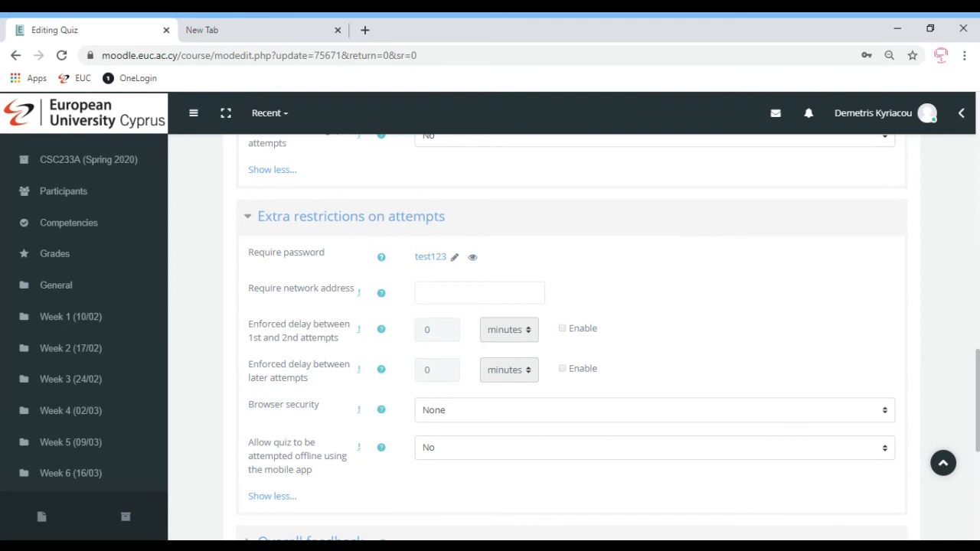
click(505, 418)
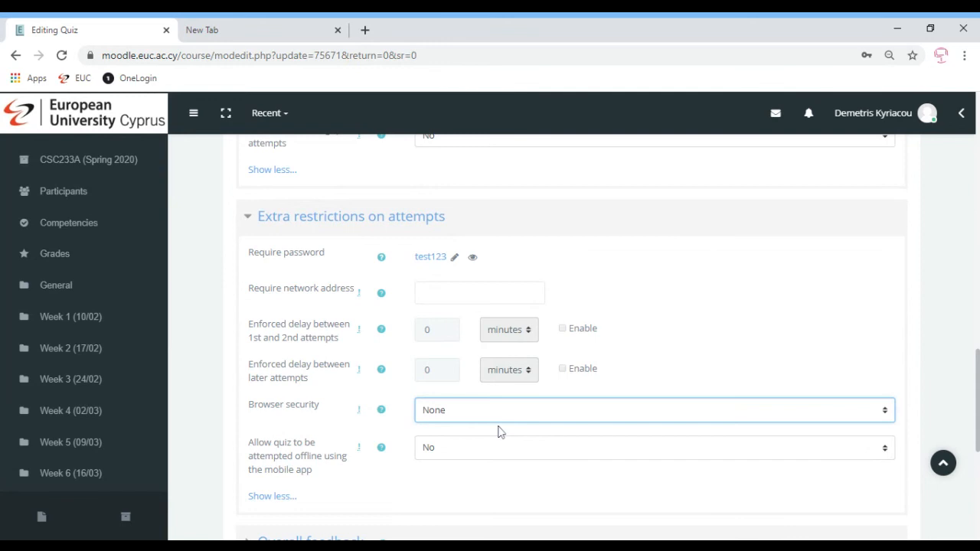
key(Down)
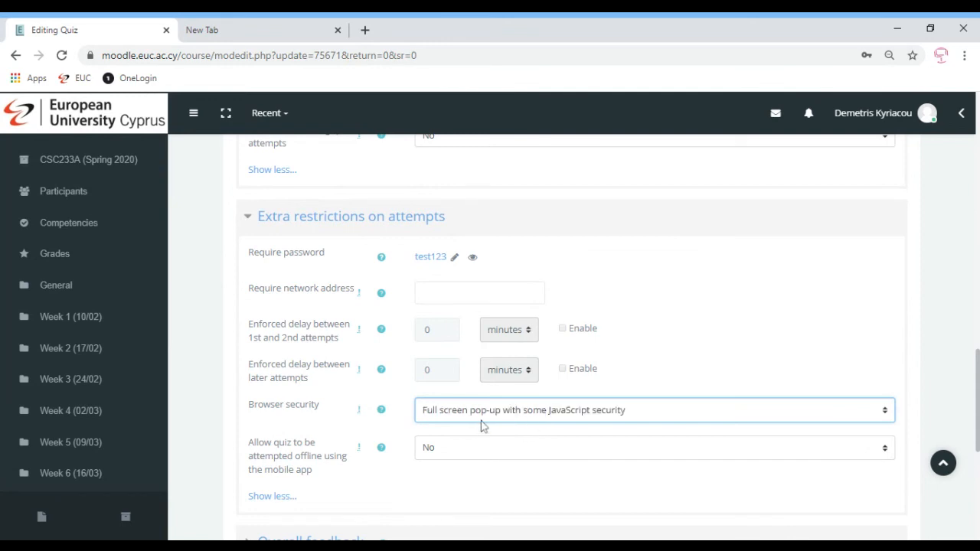
key(Up)
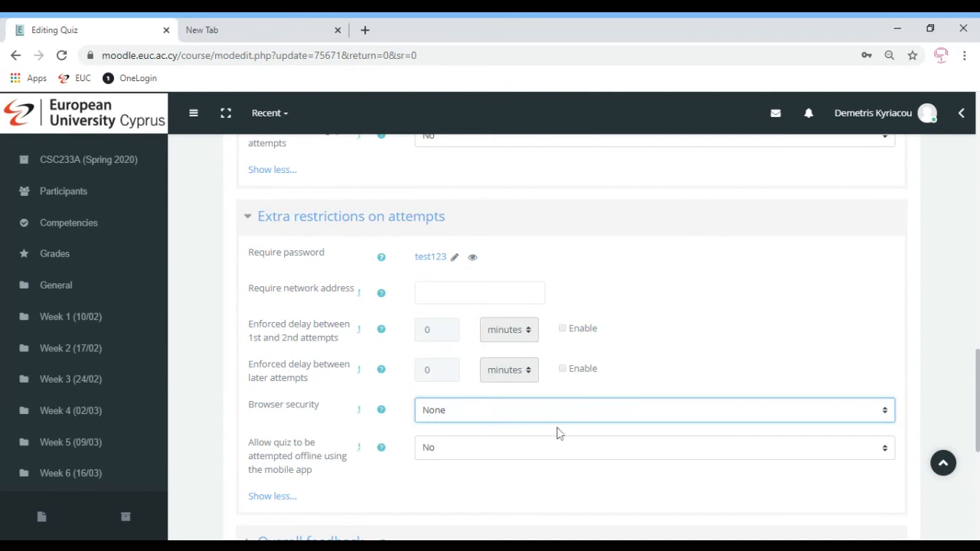
click(603, 451)
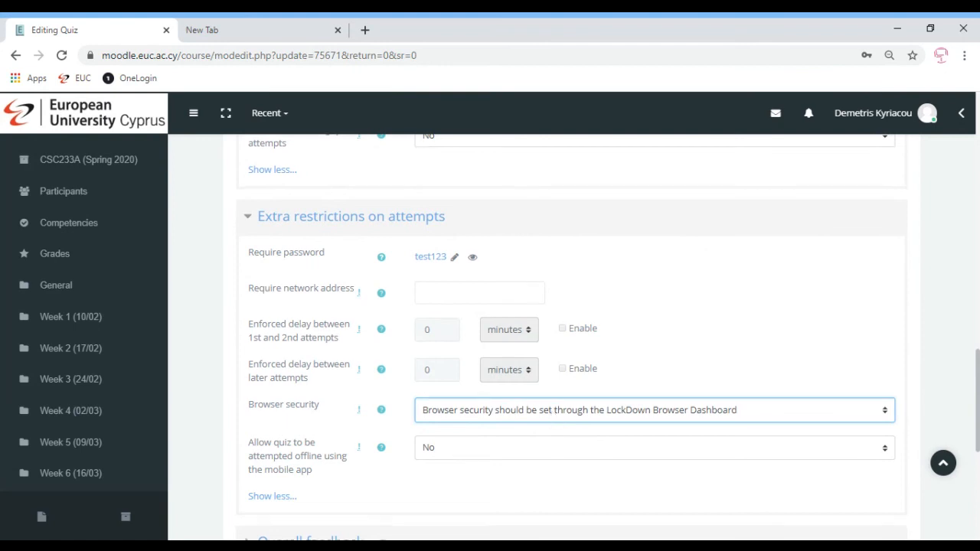
click(479, 429)
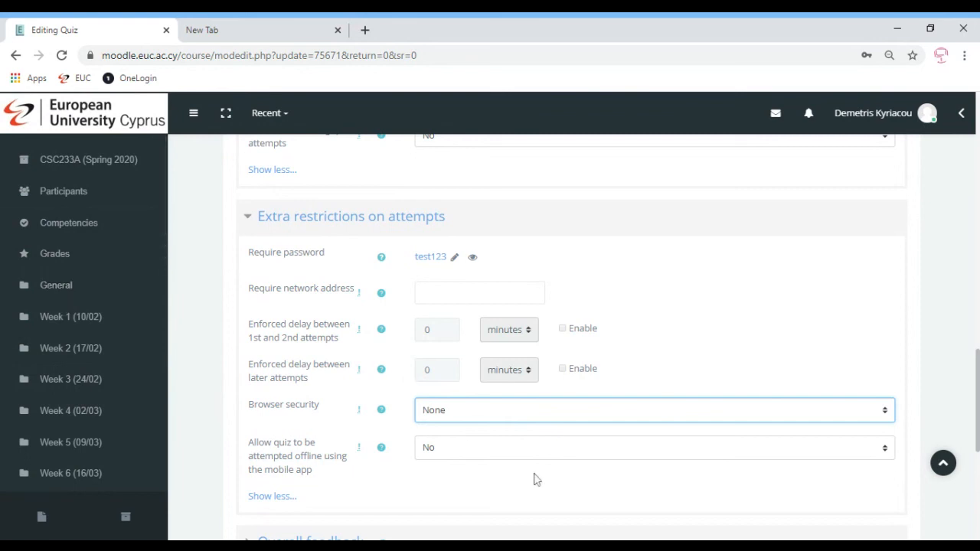
Examine the Overall feedback fields and the Common module settings for availability, ID number and groups.
scroll(839, 408, down, 3)
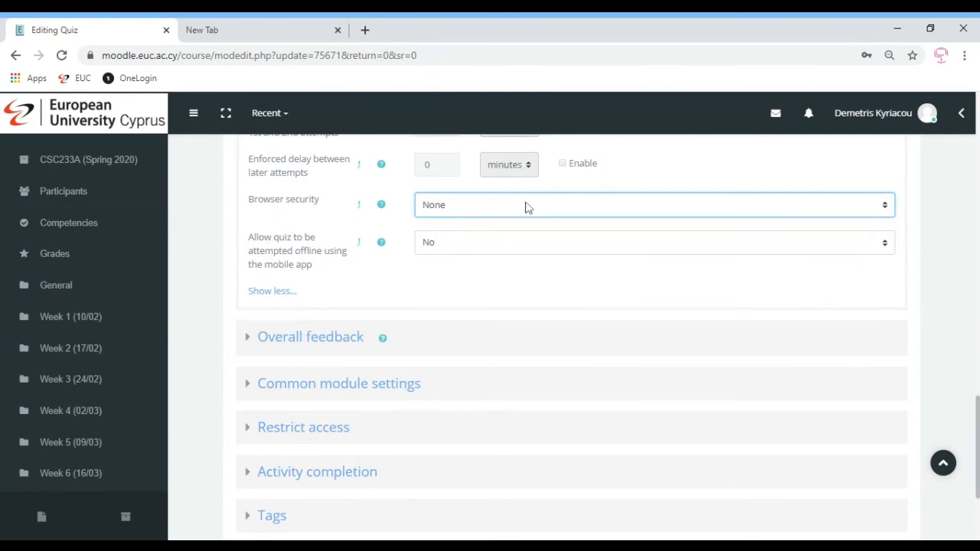
click(325, 348)
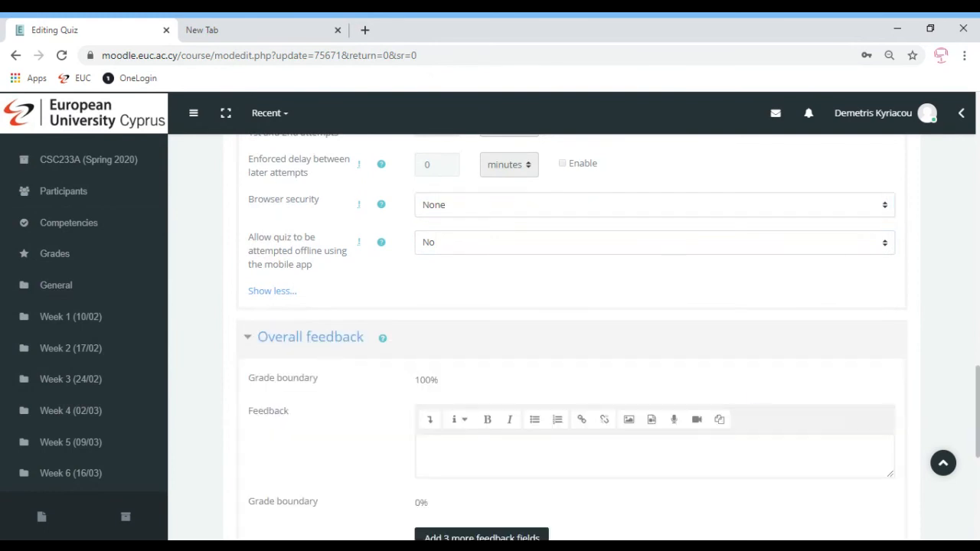
drag(978, 395, 978, 445)
click(347, 356)
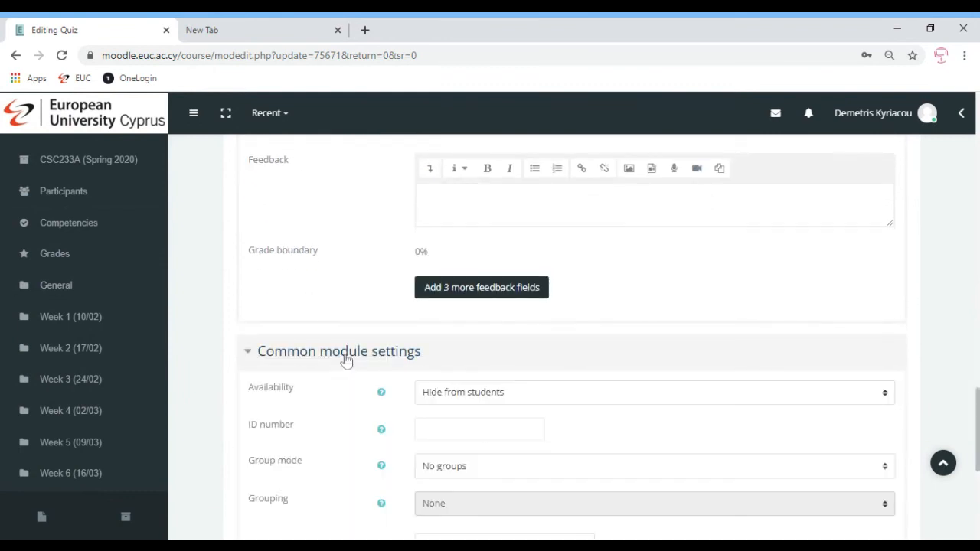
drag(979, 406, 979, 422)
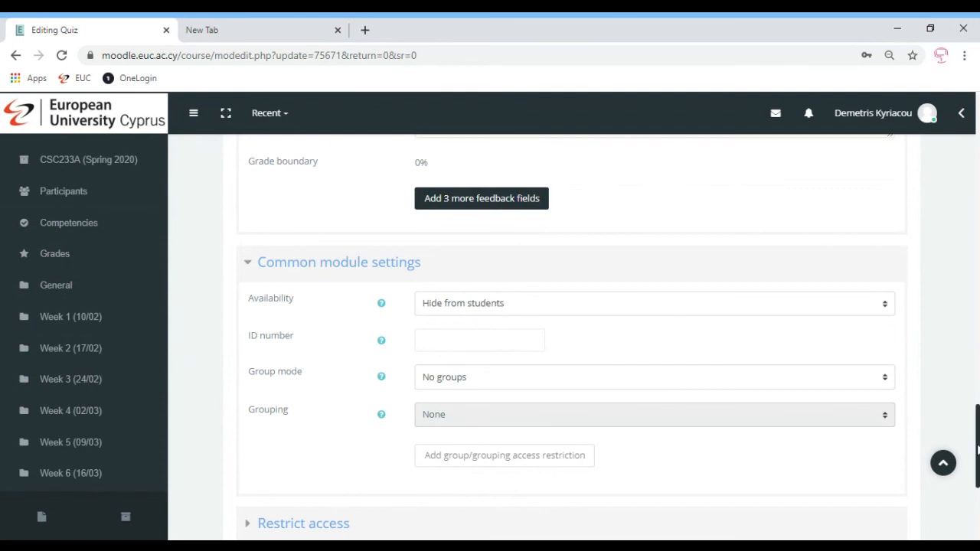
Try adding a User profile access restriction to the quiz under Restrict access, and remove it again.
scroll(977, 451, down, 3)
click(289, 307)
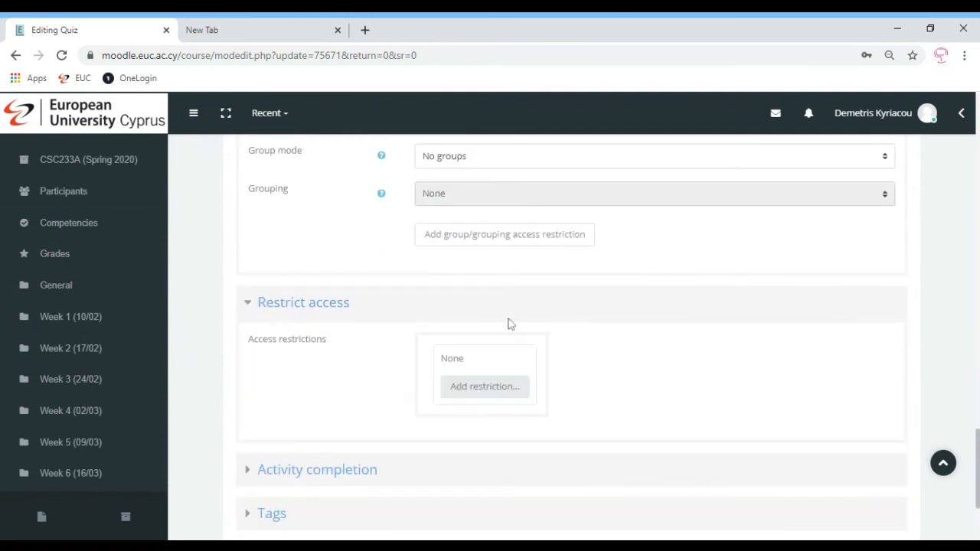
click(491, 391)
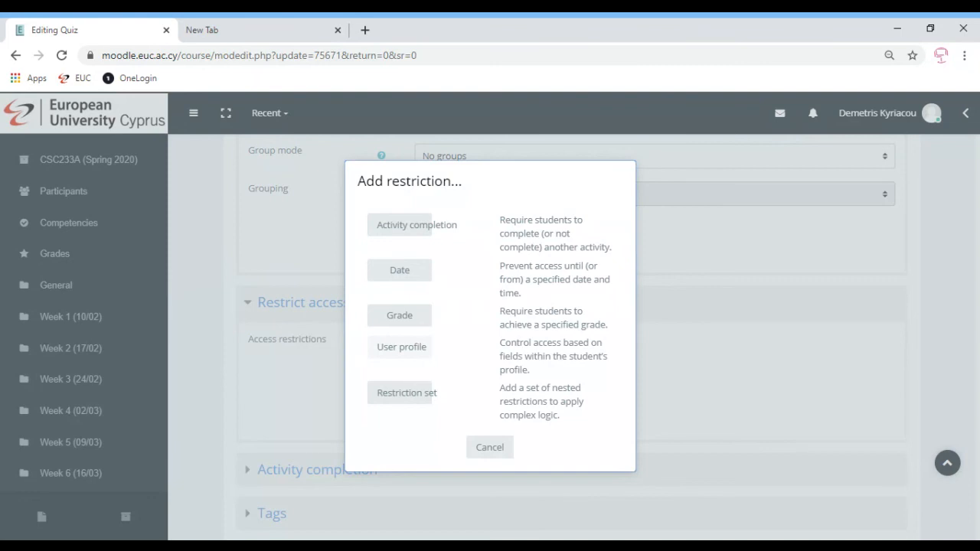
click(395, 352)
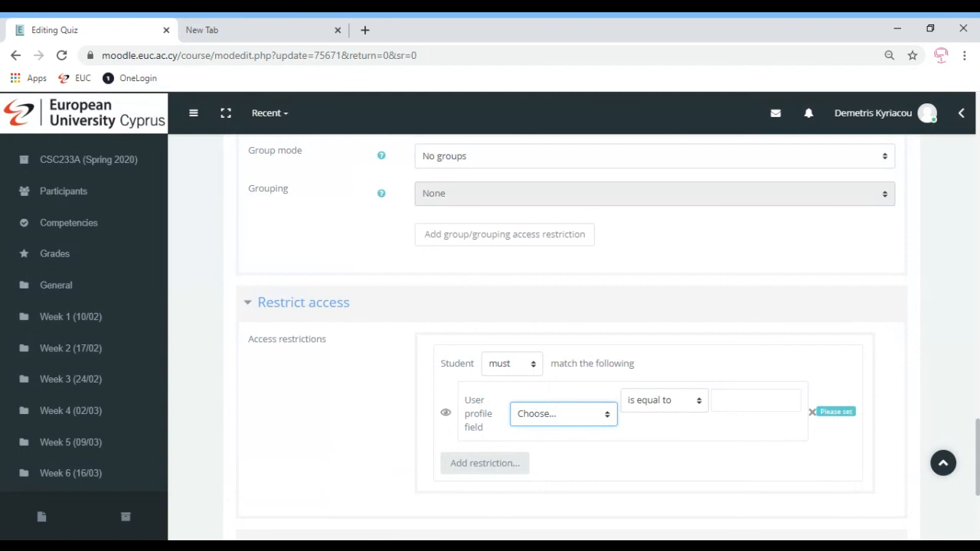
scroll(689, 392, down, 2)
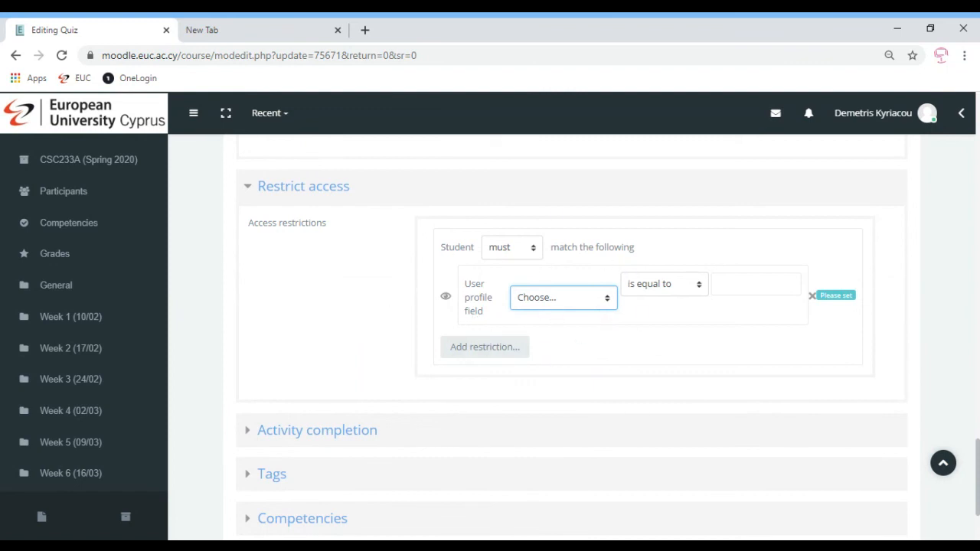
click(813, 297)
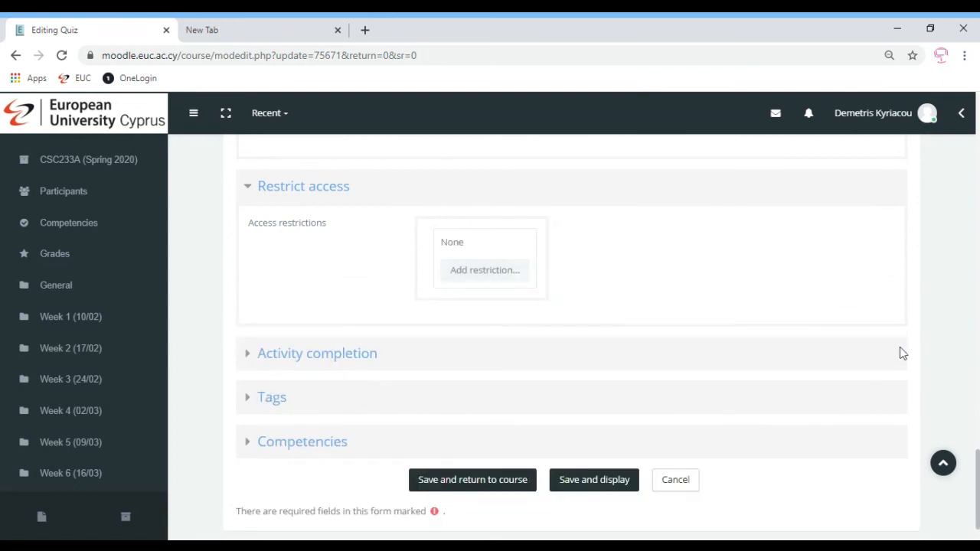
Examine the Activity completion settings and the Tags section of the quiz.
click(326, 356)
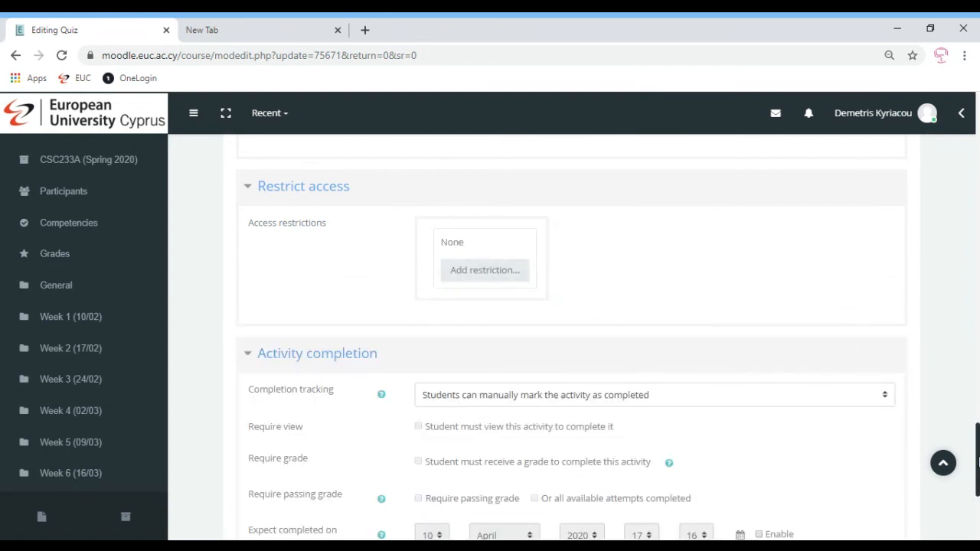
scroll(457, 387, down, 2)
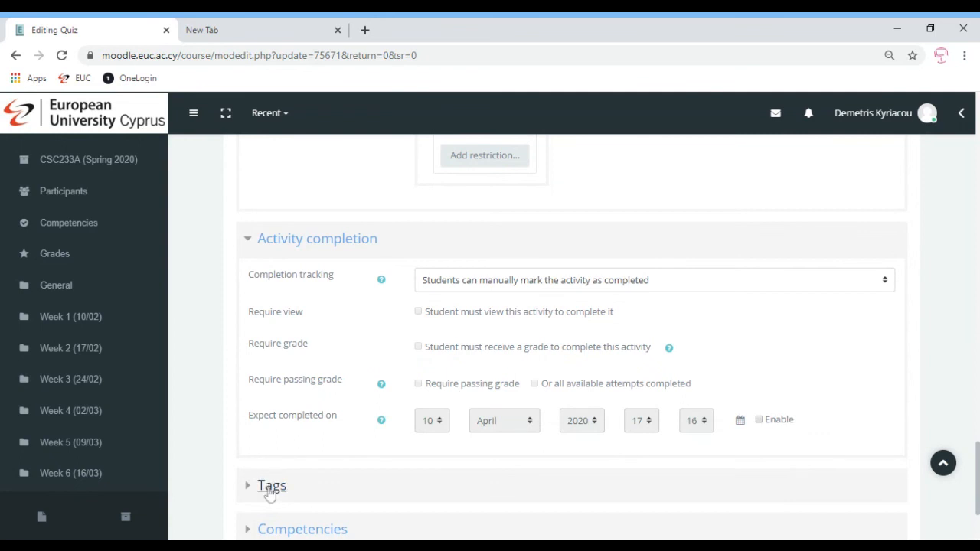
scroll(410, 429, down, 3)
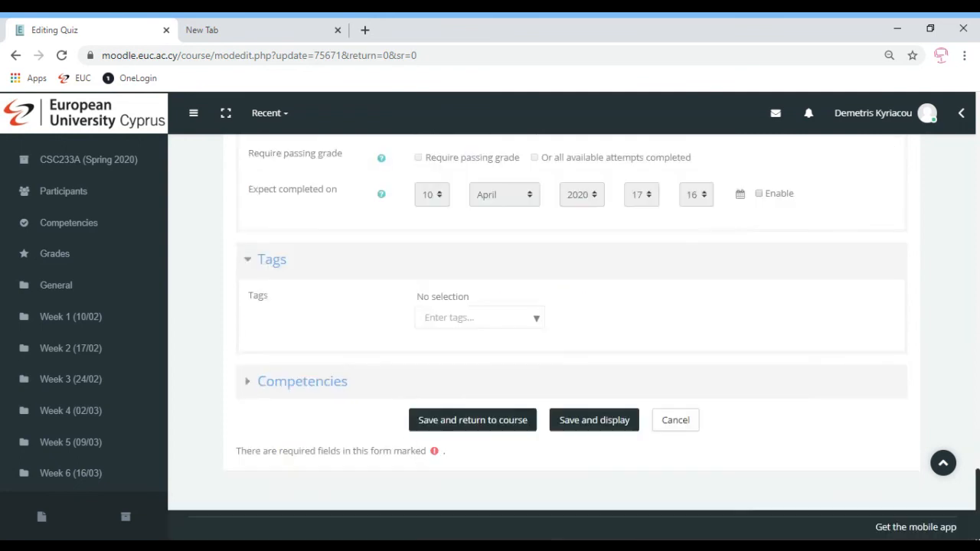
Check the Competencies section, then save the quiz settings and return to the course.
click(299, 383)
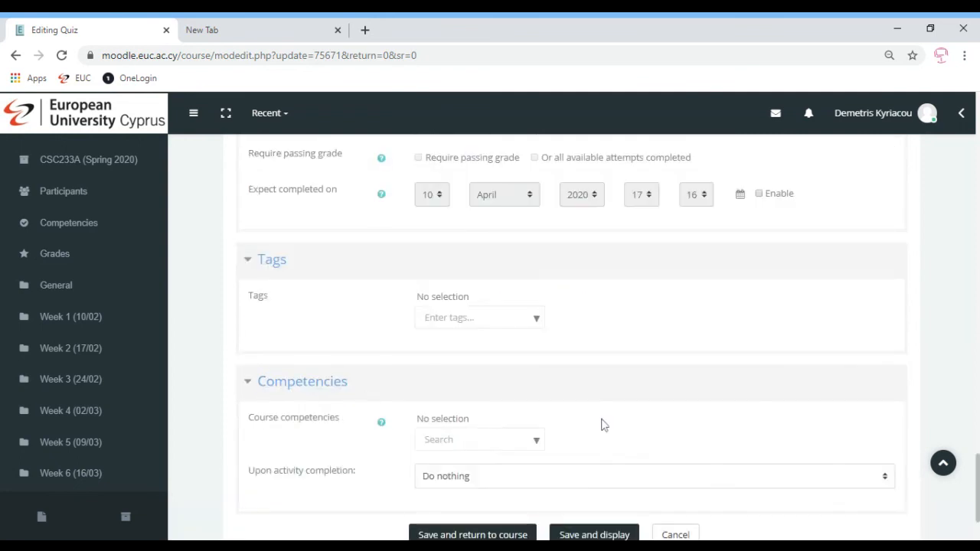
scroll(627, 478, down, 2)
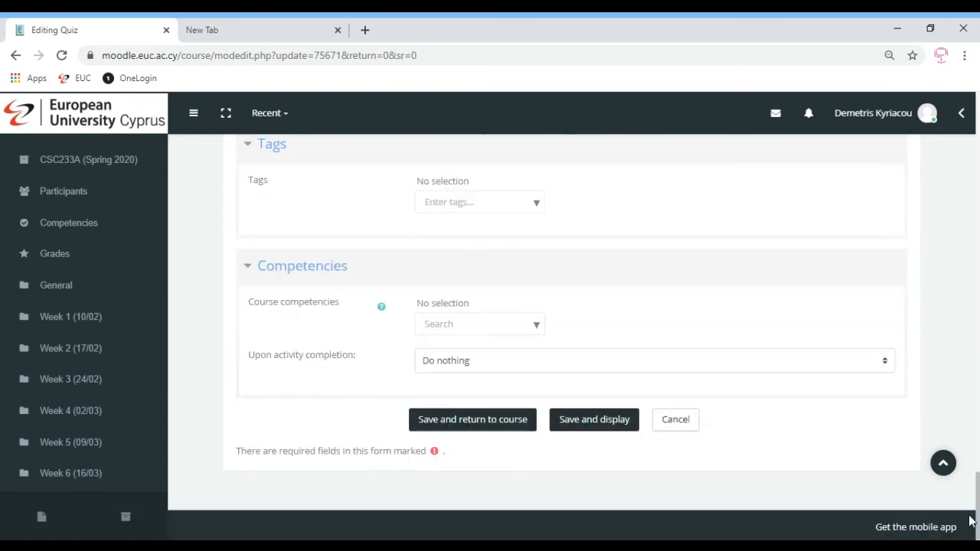
click(502, 426)
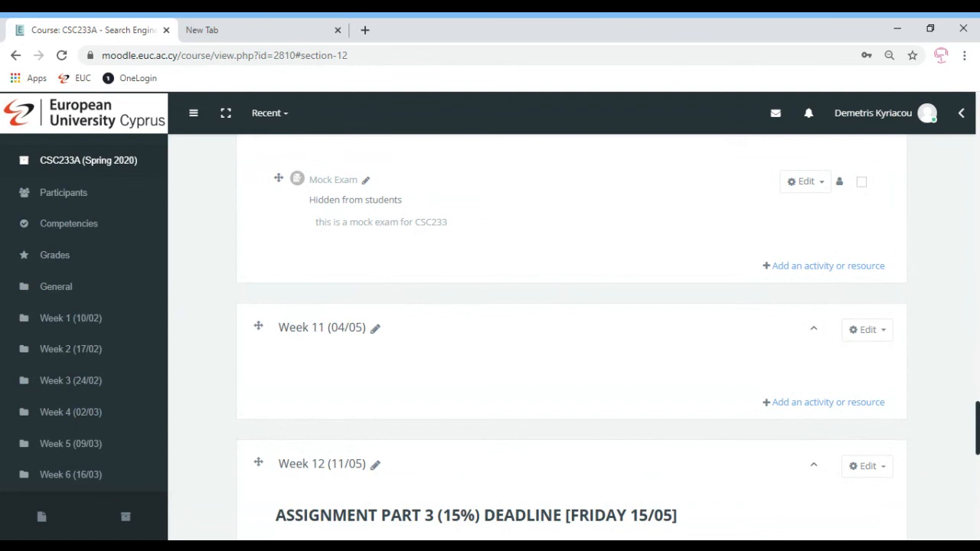
Open the Mock Exam quiz in Week 10 and show its administration options.
scroll(977, 427, up, 1)
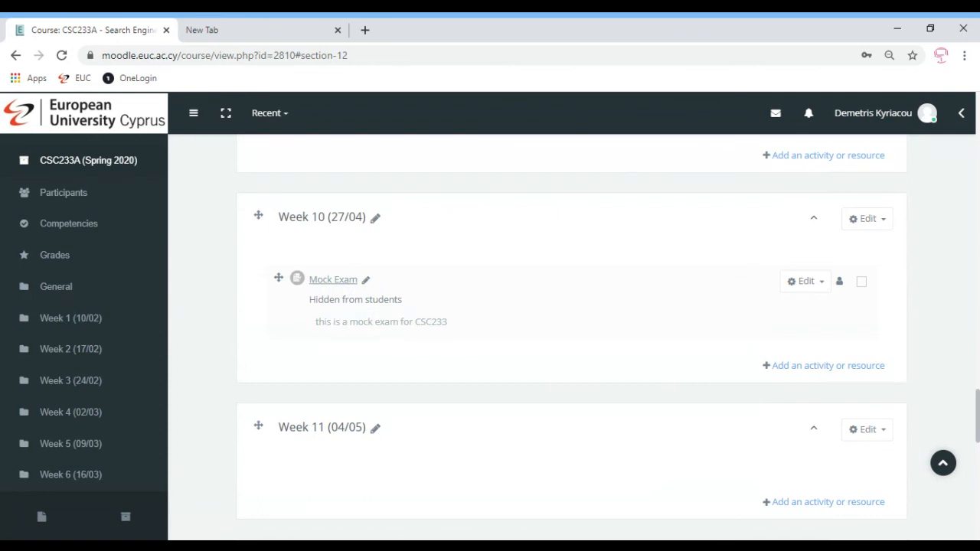
click(341, 282)
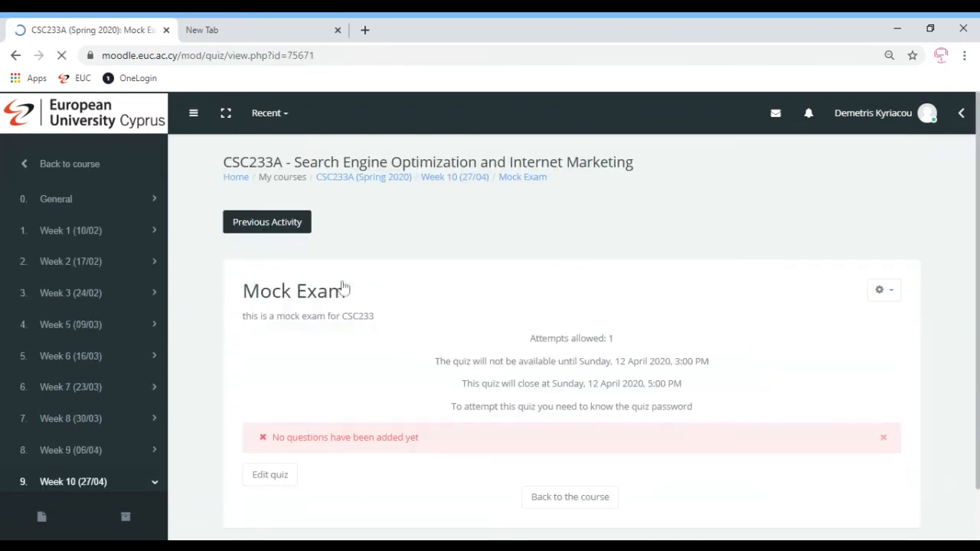
click(882, 290)
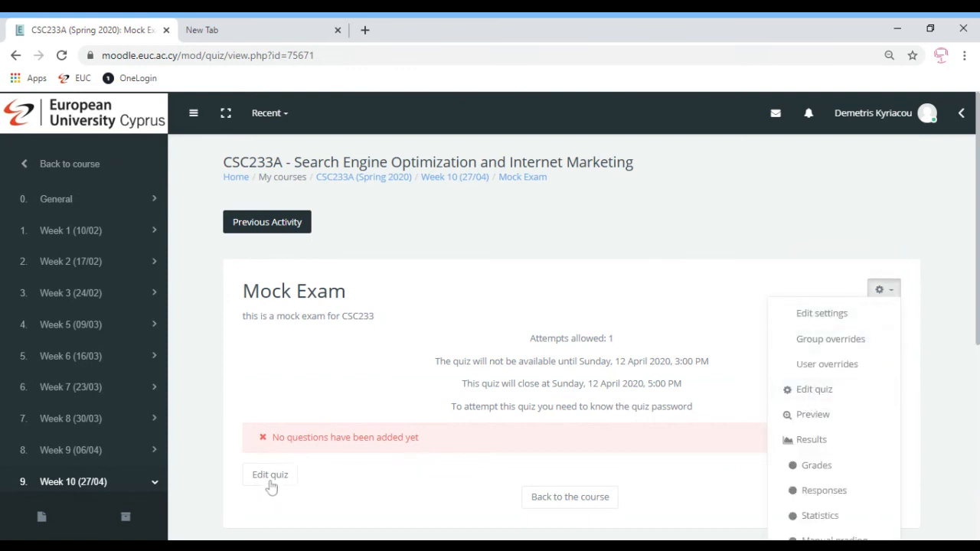
Return to the CSC233A (Spring 2020) course page and open the settings of the Mock Exam in Week 10 for editing.
click(401, 177)
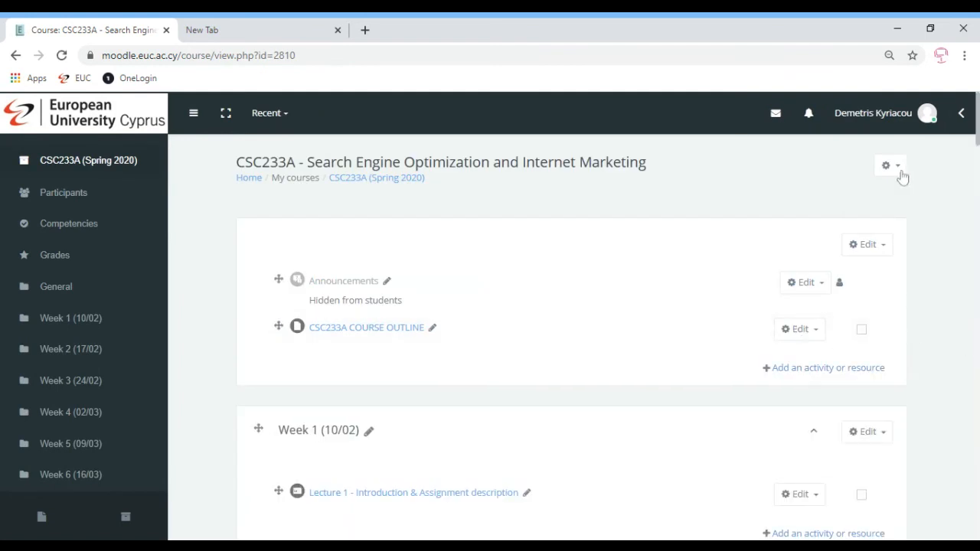
scroll(571, 337, down, 20)
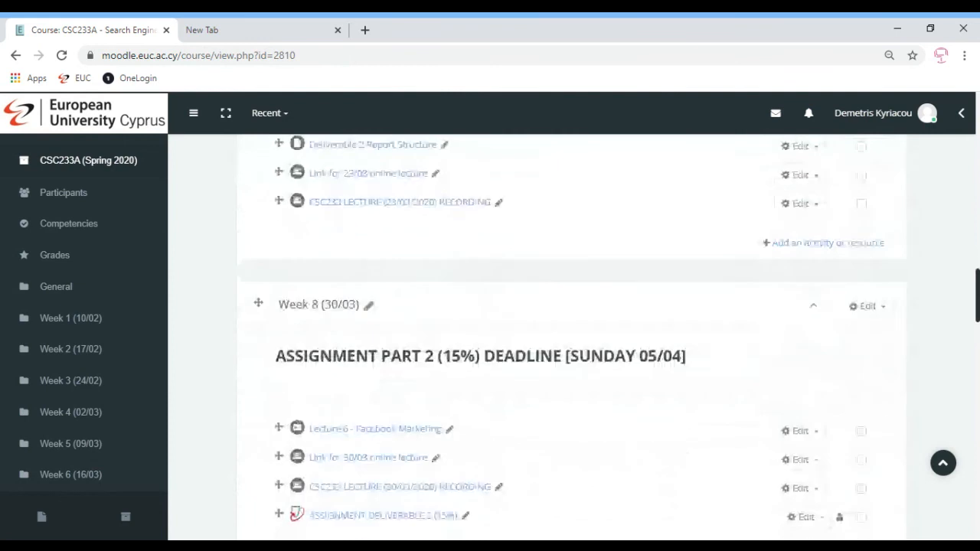
scroll(571, 337, down, 5)
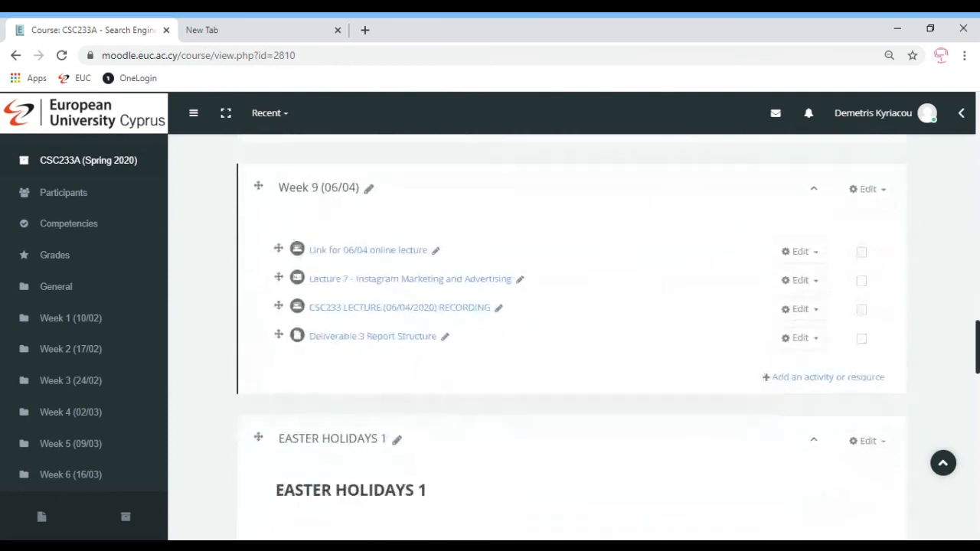
scroll(572, 337, down, 5)
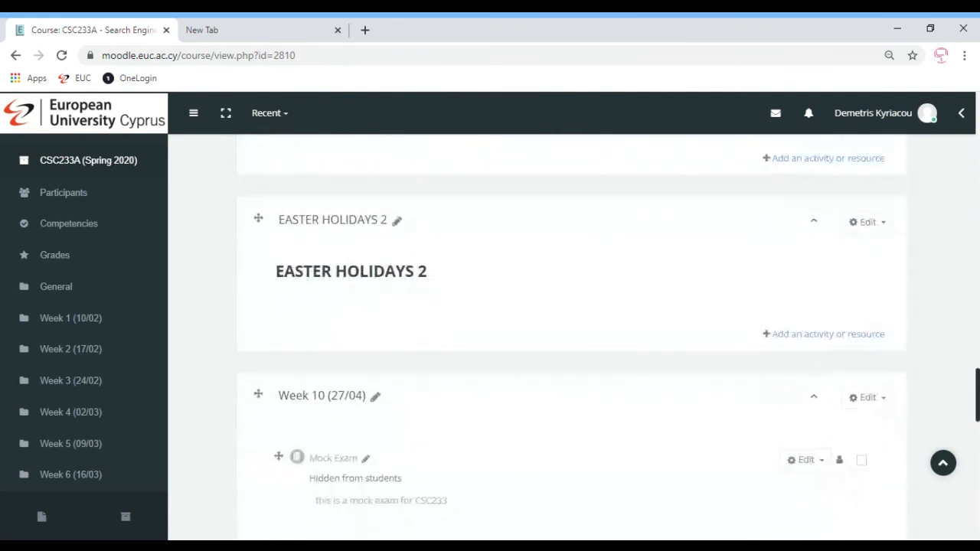
scroll(702, 346, down, 1)
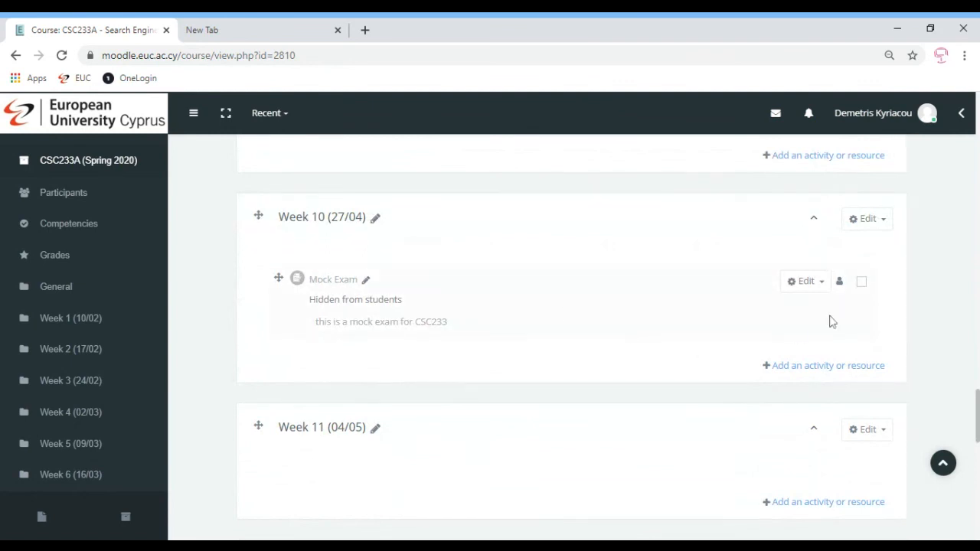
click(810, 289)
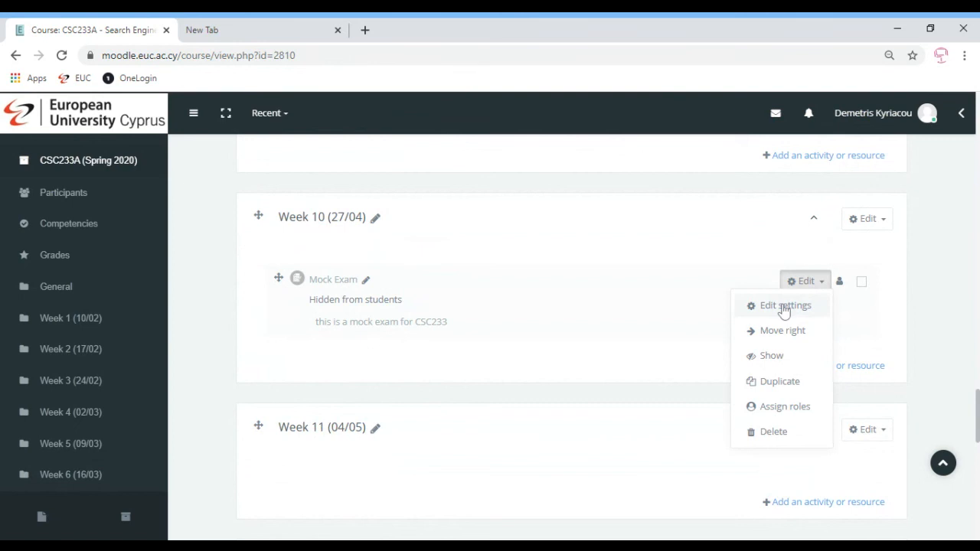
click(784, 306)
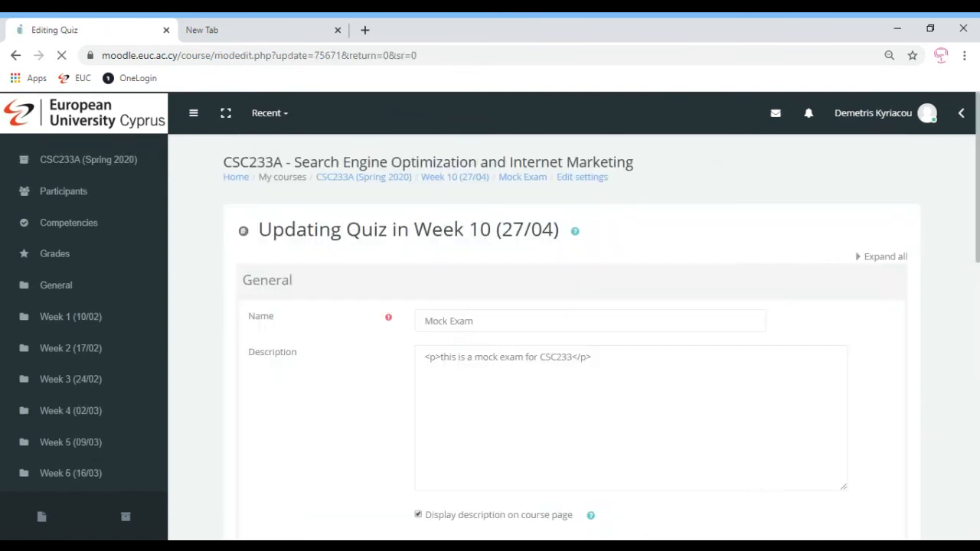
Look over the quiz's settings sections from Timing to Competencies, and save without changes, returning to the course.
scroll(570, 337, down, 3)
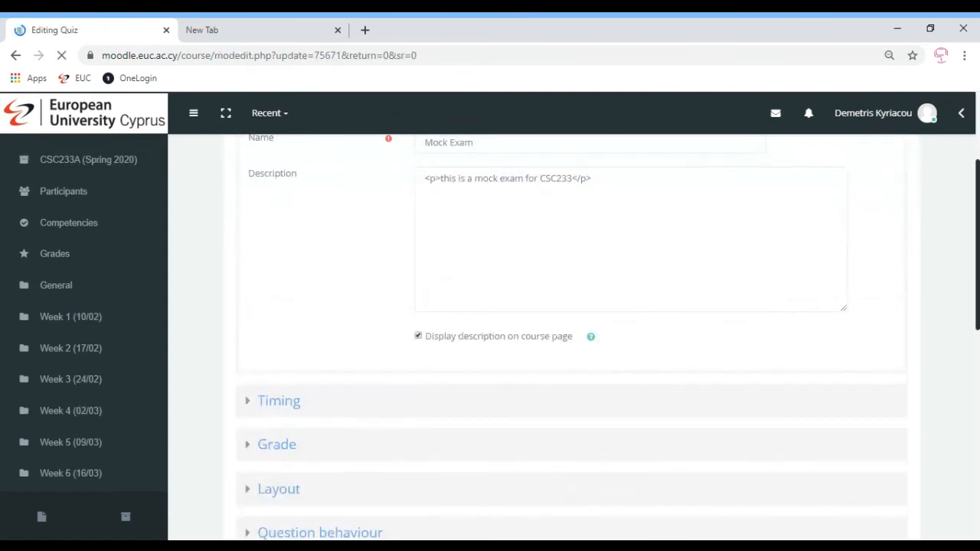
scroll(490, 368, down, 2)
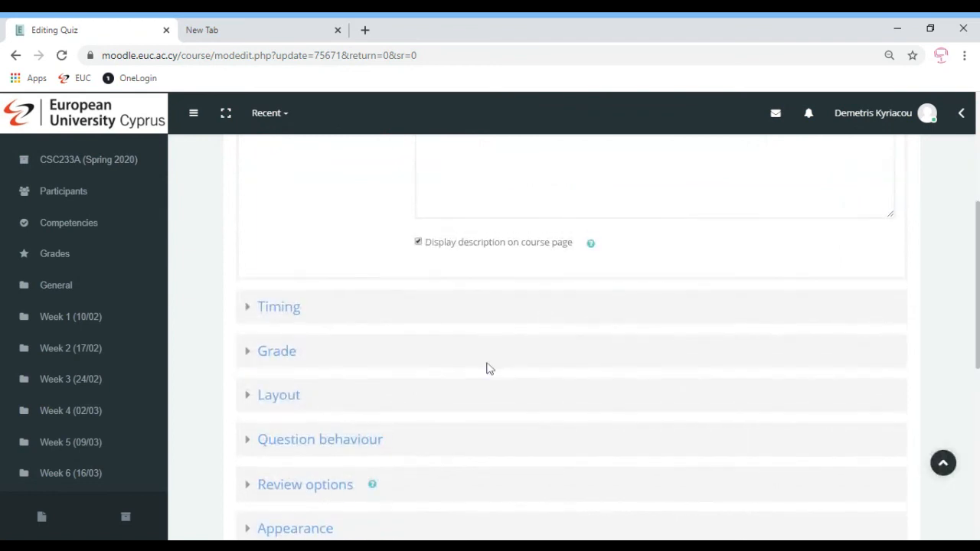
drag(978, 327, 978, 467)
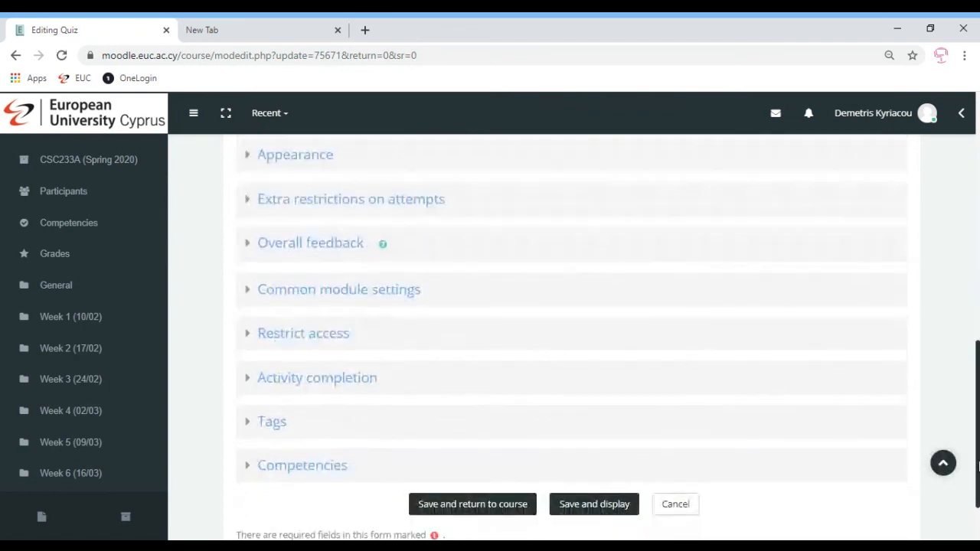
click(485, 513)
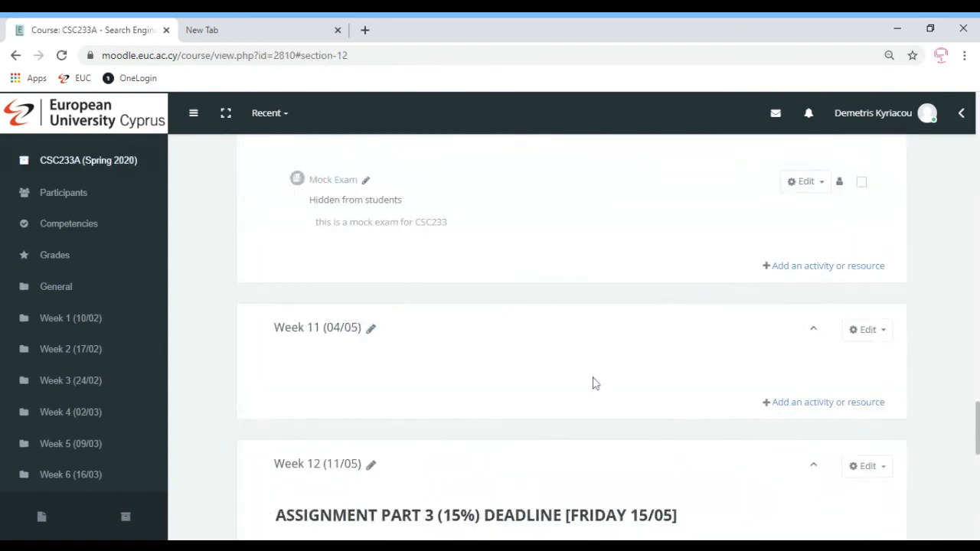
Reopen the Mock Exam page, review the available quiz management actions, and close the list without choosing one.
click(334, 182)
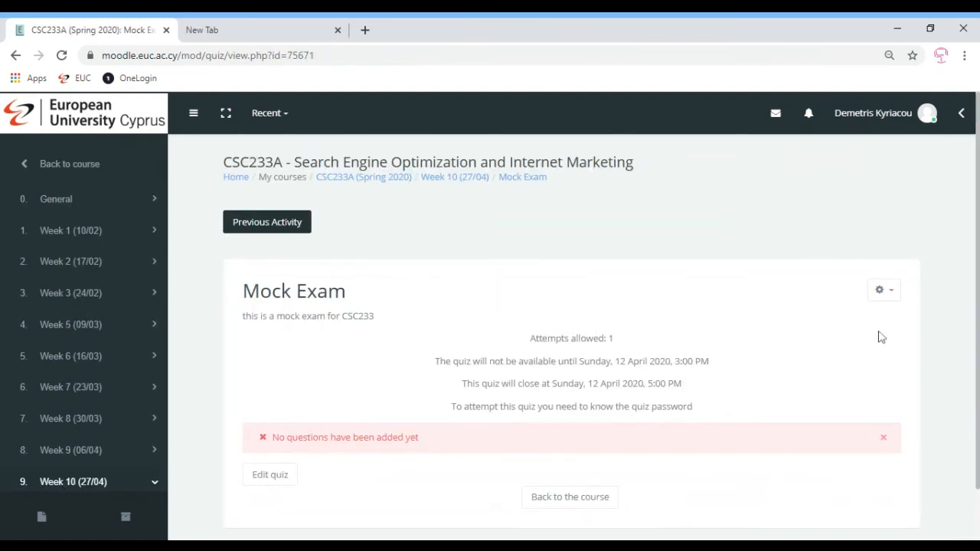
click(881, 291)
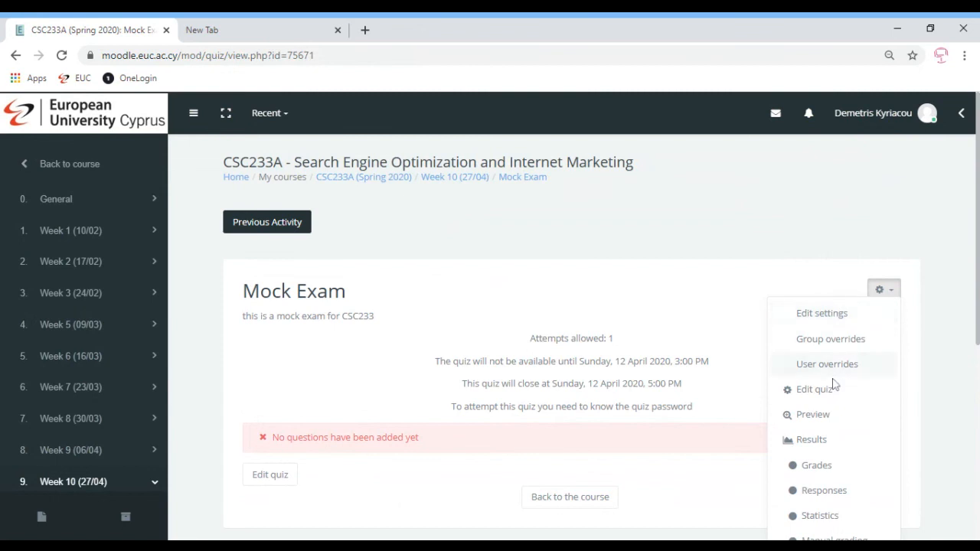
click(928, 389)
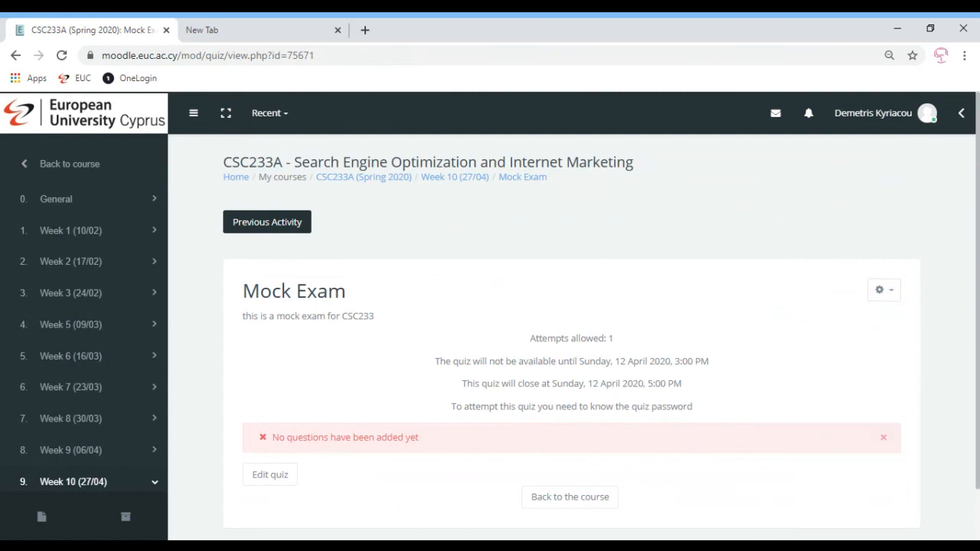